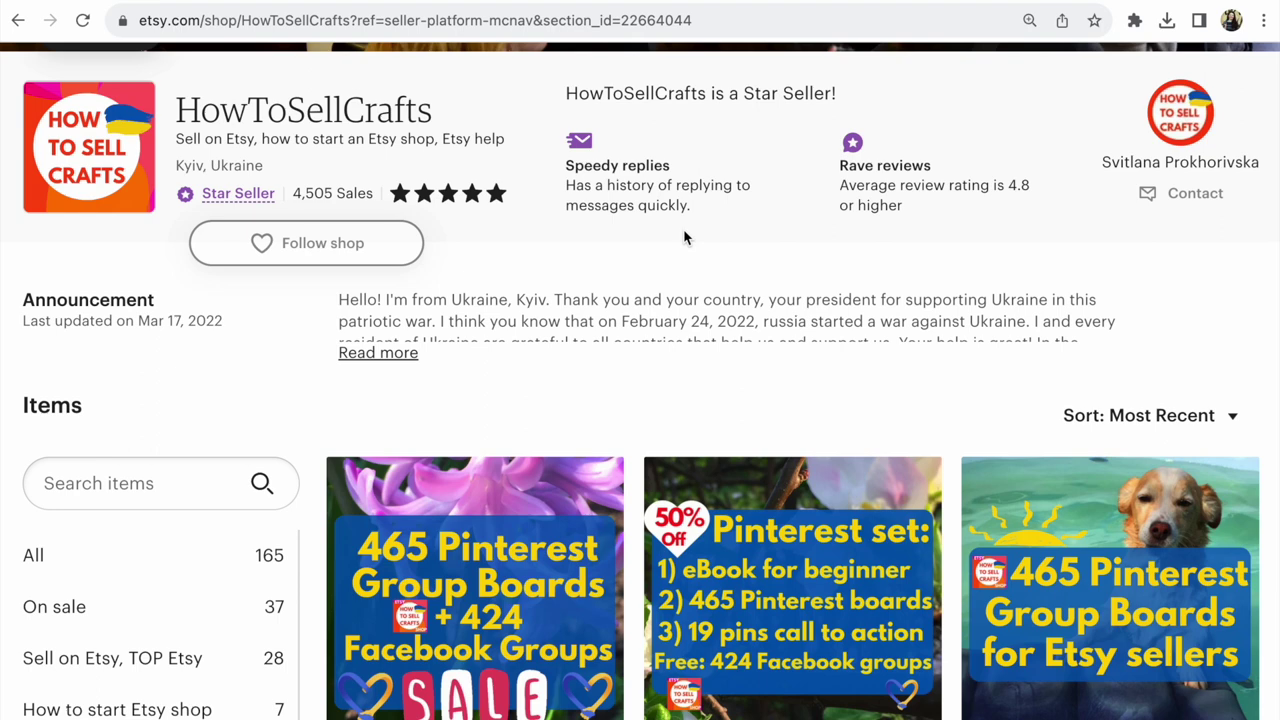
Look through the shop's Social Media section to see which listings are discounted
{"action": "scroll", "coordinate": [685, 237], "scroll_direction": "down", "scroll_amount": 3}
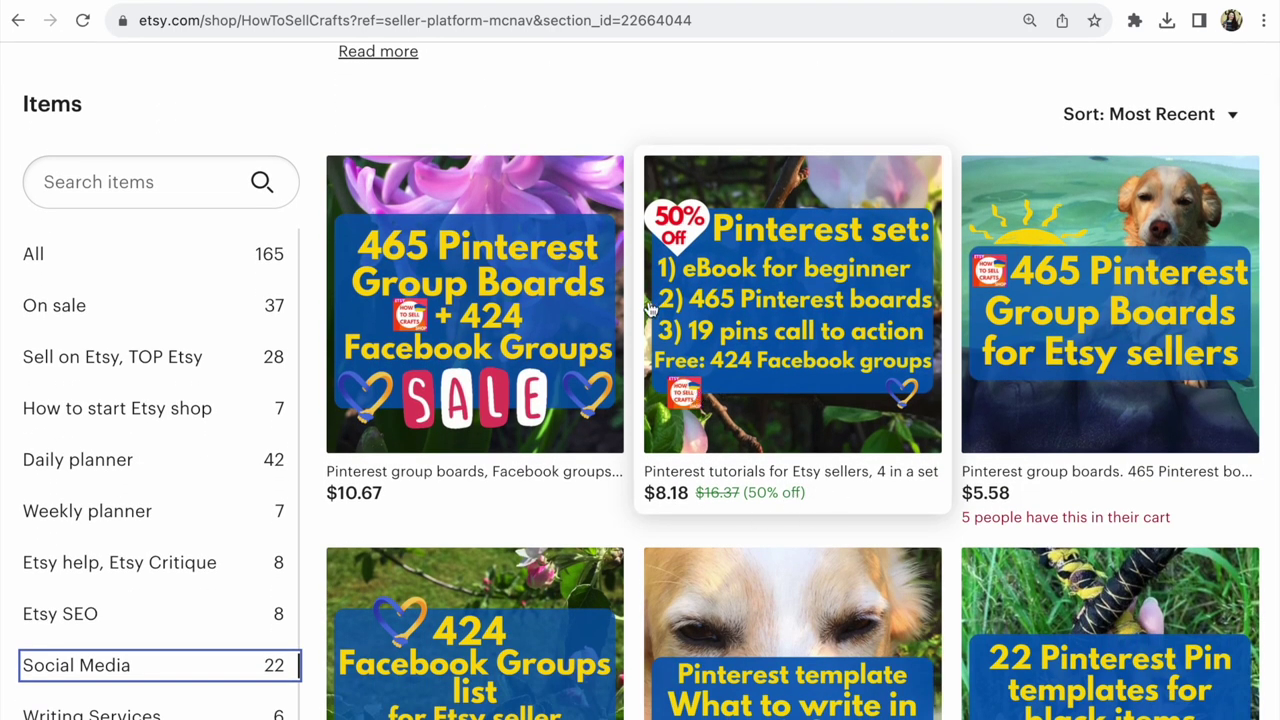
{"action": "scroll", "coordinate": [648, 310], "scroll_direction": "up", "scroll_amount": 1}
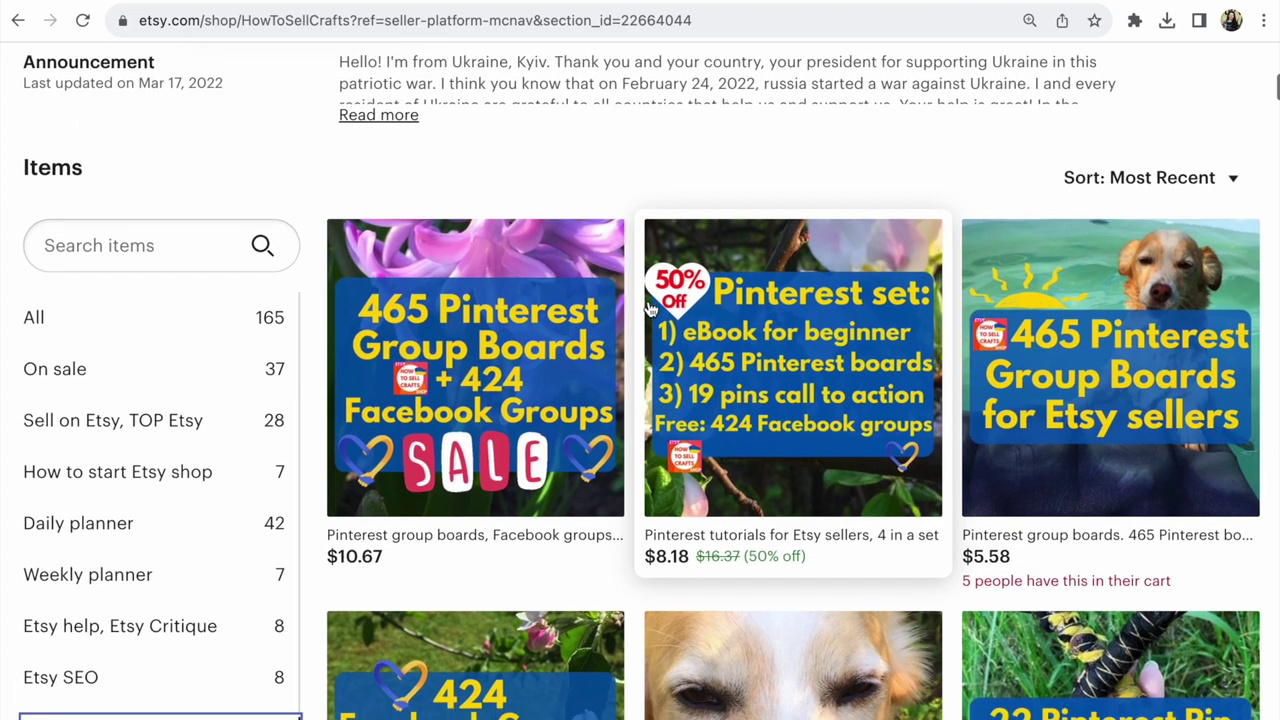
{"action": "scroll", "coordinate": [648, 310], "scroll_direction": "down", "scroll_amount": 1}
{"action": "scroll", "coordinate": [648, 310], "scroll_direction": "down", "scroll_amount": 5}
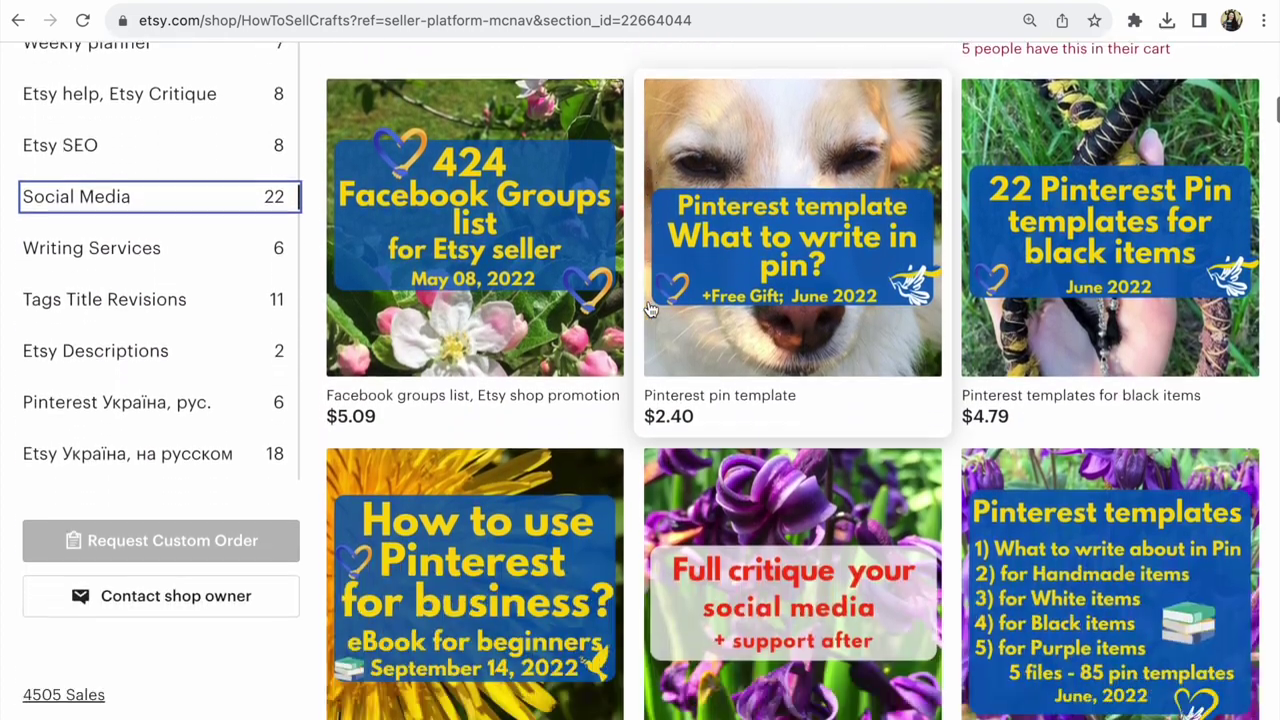
{"action": "scroll", "coordinate": [648, 310], "scroll_direction": "down", "scroll_amount": 2}
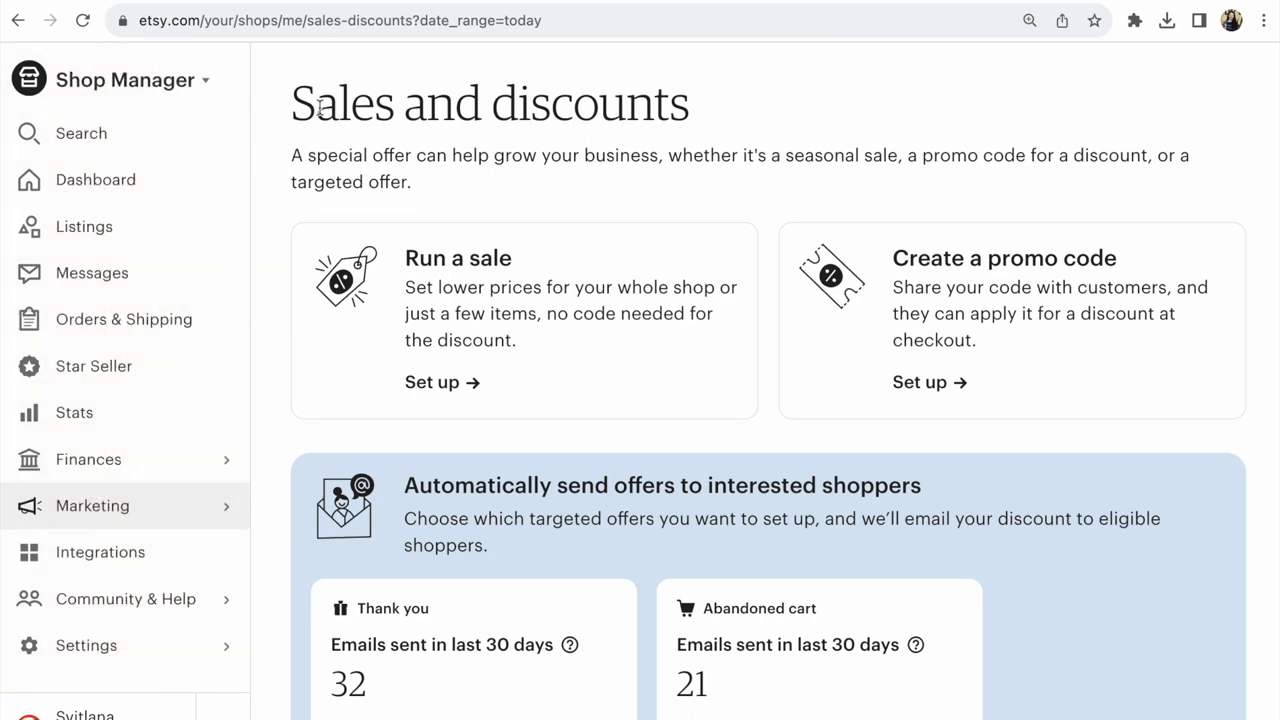
Open the included listings of the SALE50AUGUST2023 sale for editing and clear the specific listing search
{"action": "left_click_drag", "start_coordinate": [294, 100], "coordinate": [703, 114]}
{"action": "scroll", "coordinate": [606, 300], "scroll_direction": "down", "scroll_amount": 5}
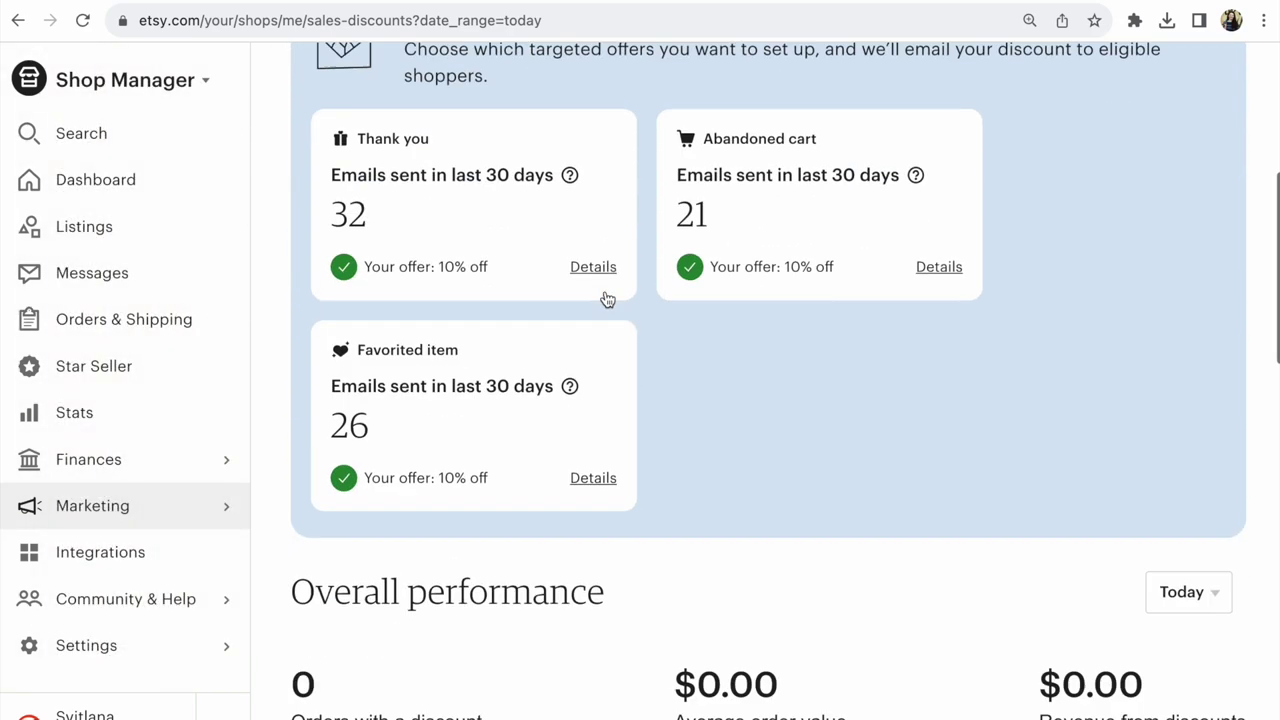
{"action": "scroll", "coordinate": [605, 293], "scroll_direction": "down", "scroll_amount": 5}
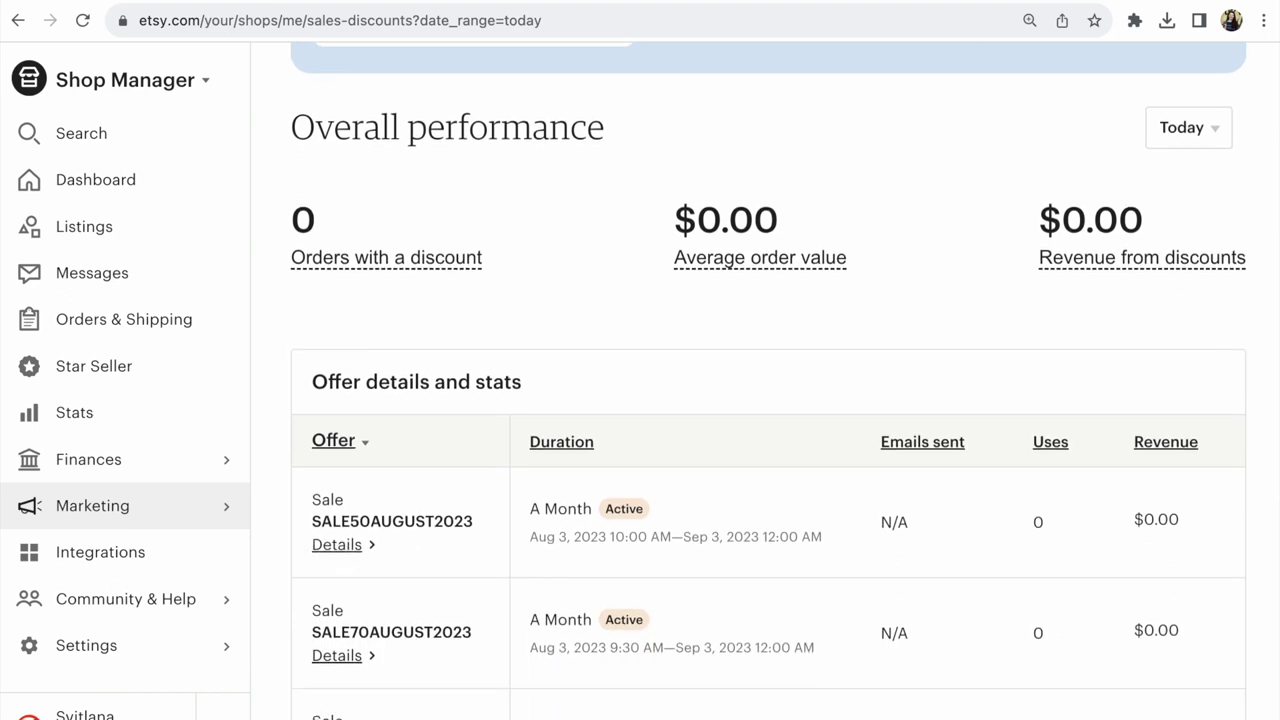
{"action": "left_click", "coordinate": [339, 547]}
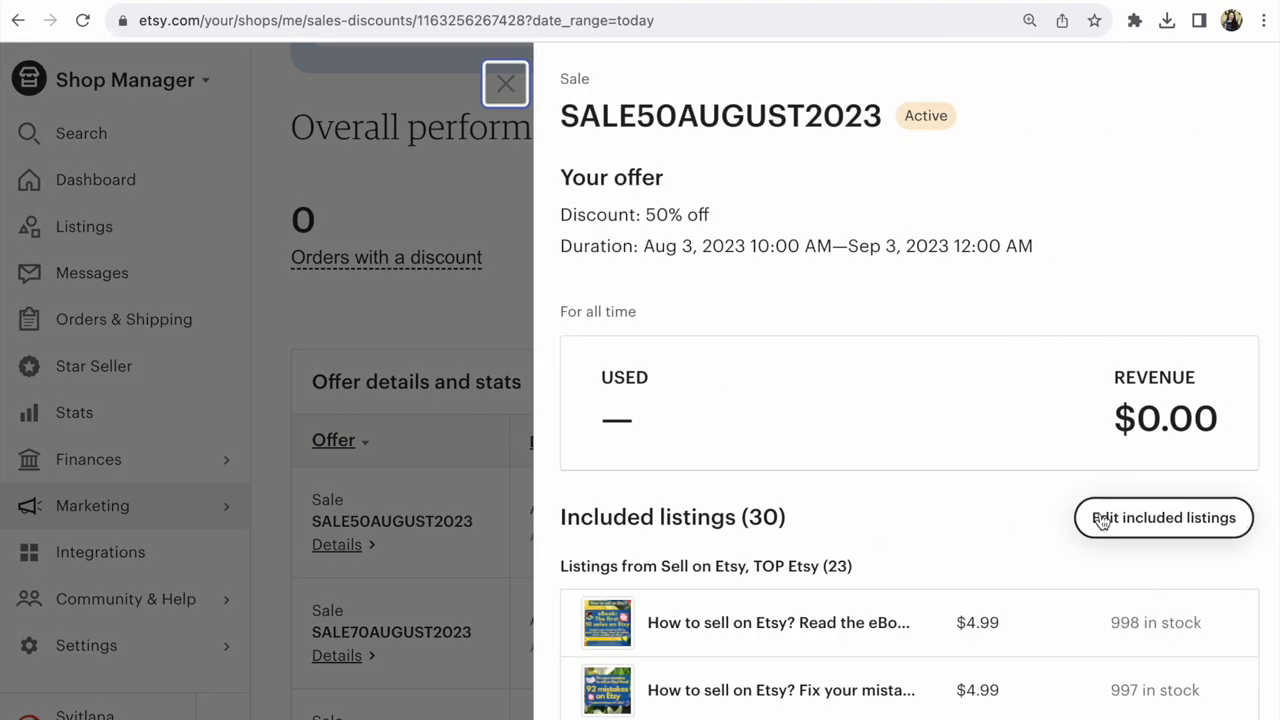
{"action": "left_click", "coordinate": [1174, 532]}
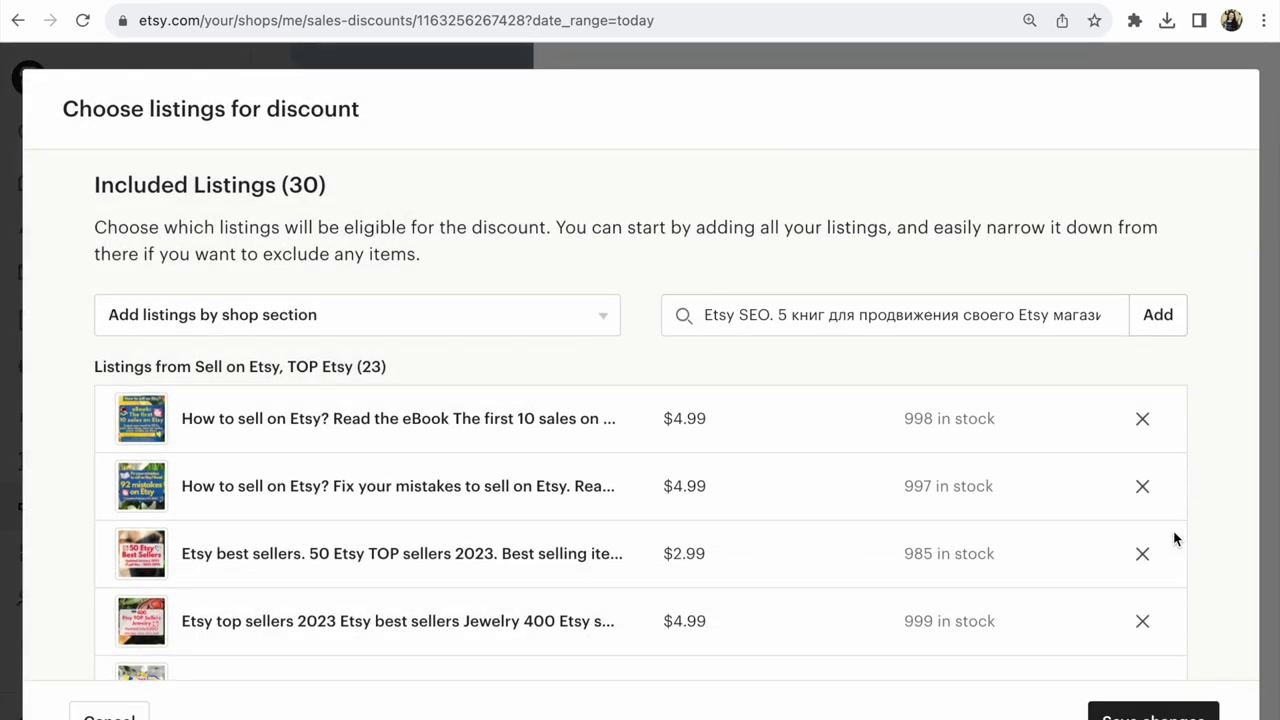
{"action": "left_click", "coordinate": [1110, 315]}
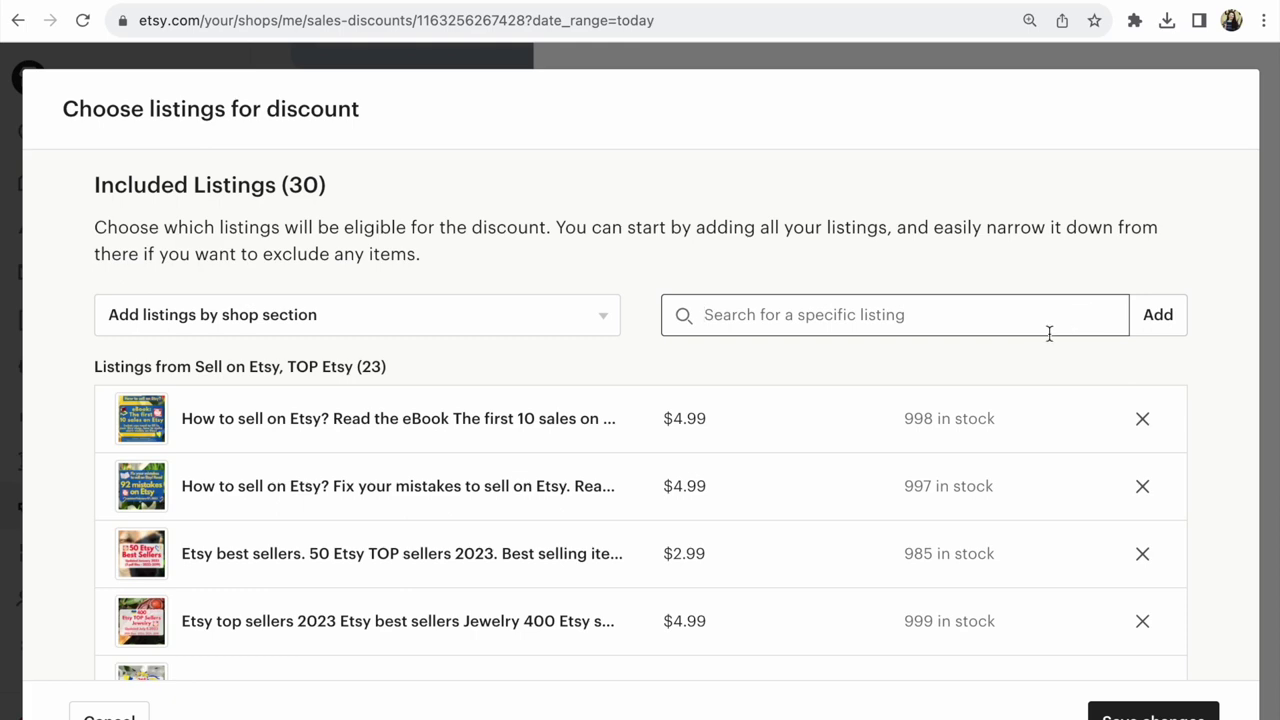
Remove the listing "Top Etsy sellers. 205 Etsy best sellers knitting" from the sale's included listings
{"action": "scroll", "coordinate": [1049, 333], "scroll_direction": "down", "scroll_amount": 11}
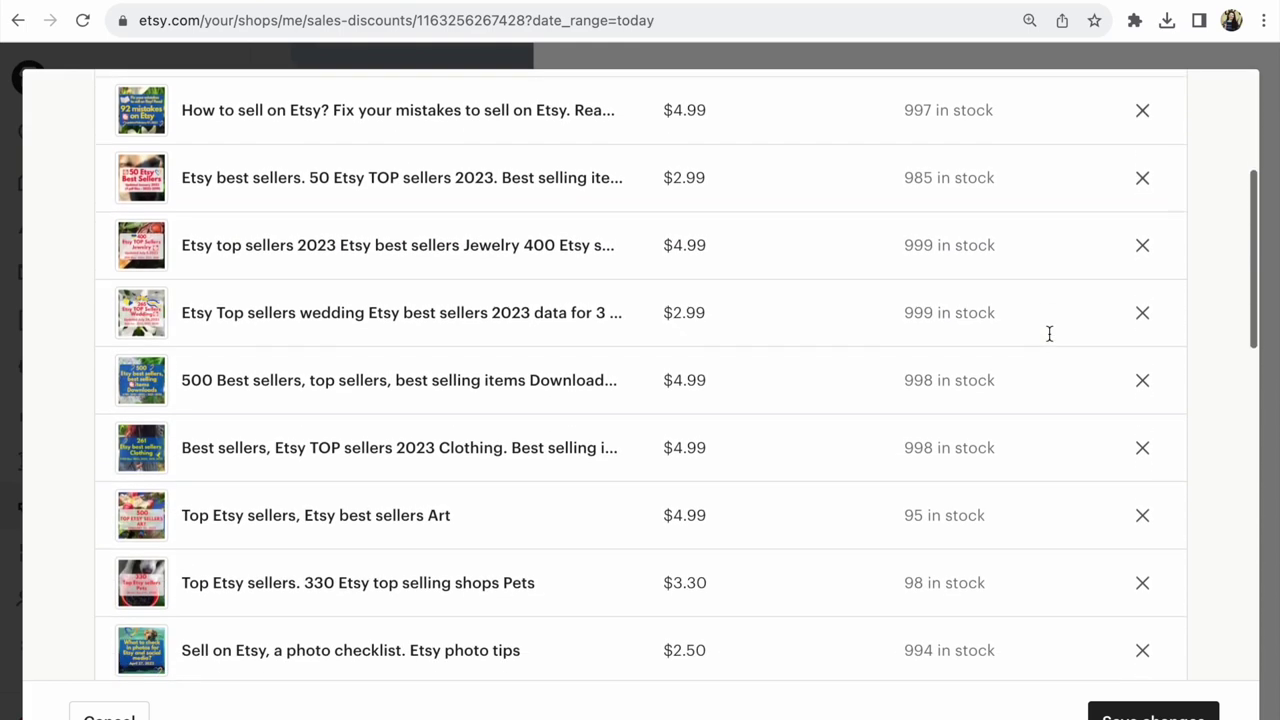
{"action": "scroll", "coordinate": [1049, 341], "scroll_direction": "down", "scroll_amount": 6}
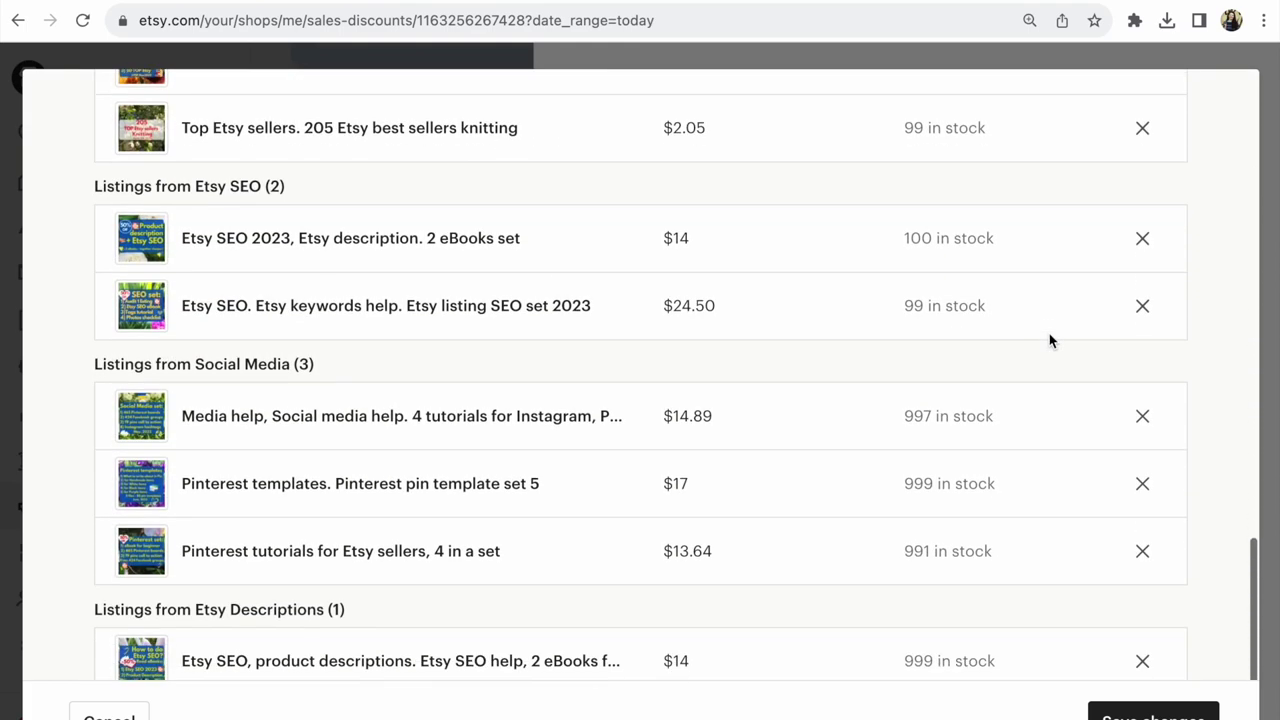
{"action": "scroll", "coordinate": [1049, 341], "scroll_direction": "up", "scroll_amount": 2}
{"action": "scroll", "coordinate": [1049, 341], "scroll_direction": "up", "scroll_amount": 1}
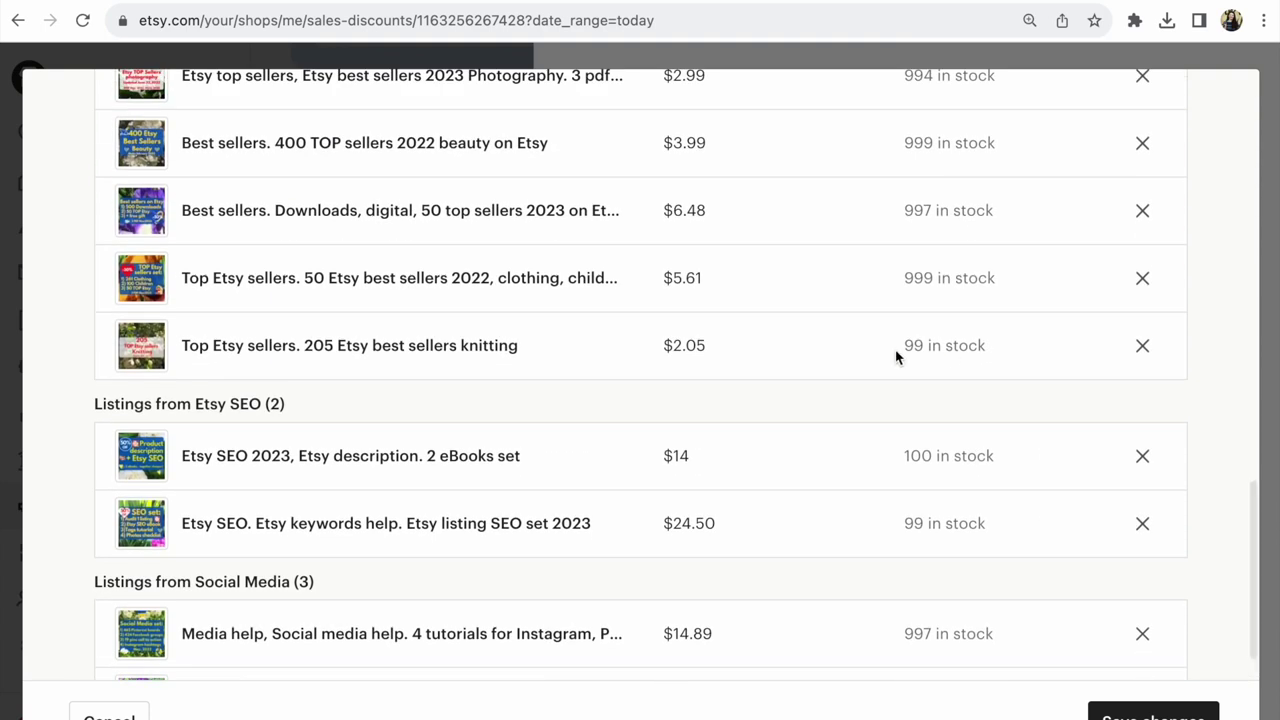
{"action": "left_click", "coordinate": [1143, 350]}
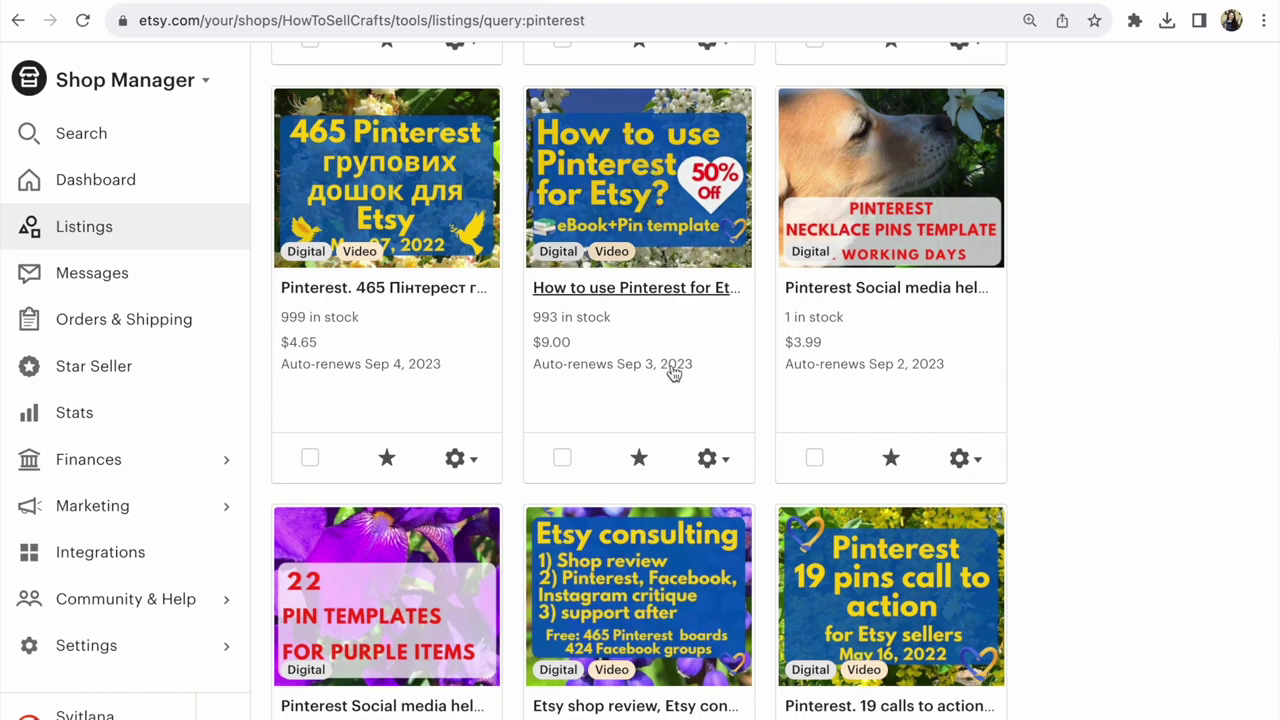
Copy the title "How to use Pinterest for Etsy in 2023" from that listing's sharing dialog in the listings manager
{"action": "left_click", "coordinate": [726, 469]}
{"action": "scroll", "coordinate": [723, 470], "scroll_direction": "down", "scroll_amount": 3}
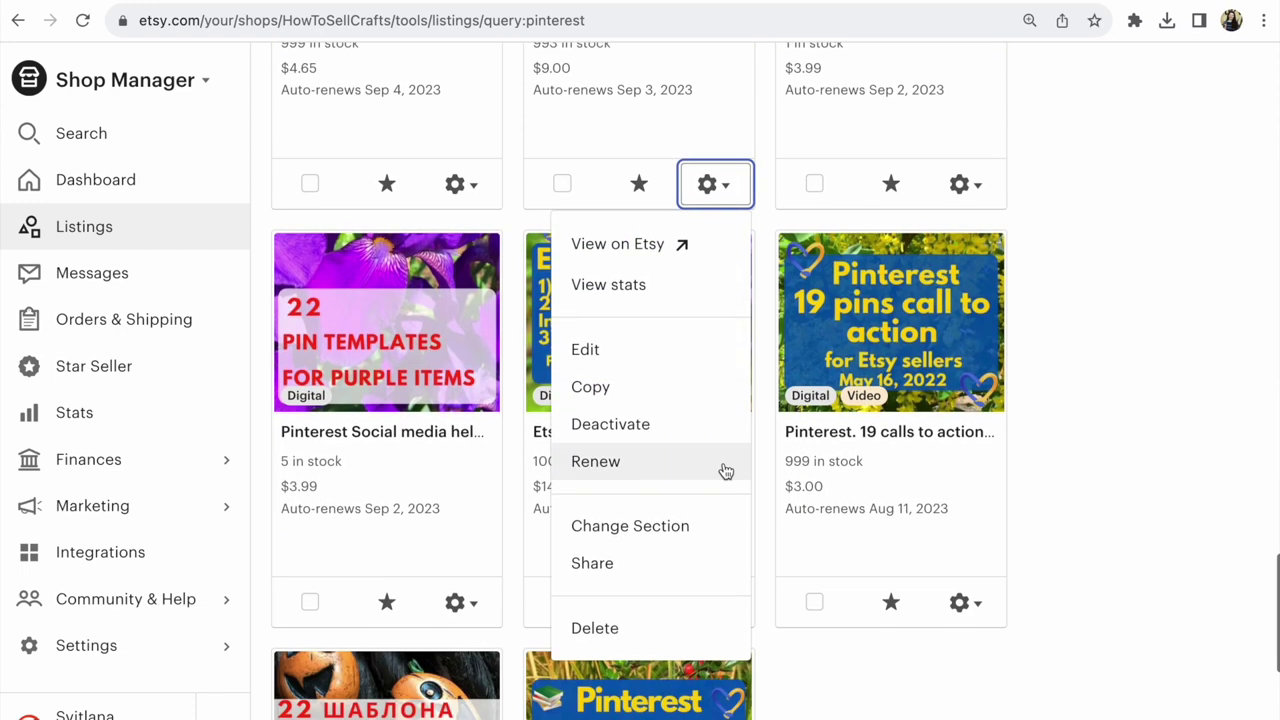
{"action": "left_click", "coordinate": [631, 566]}
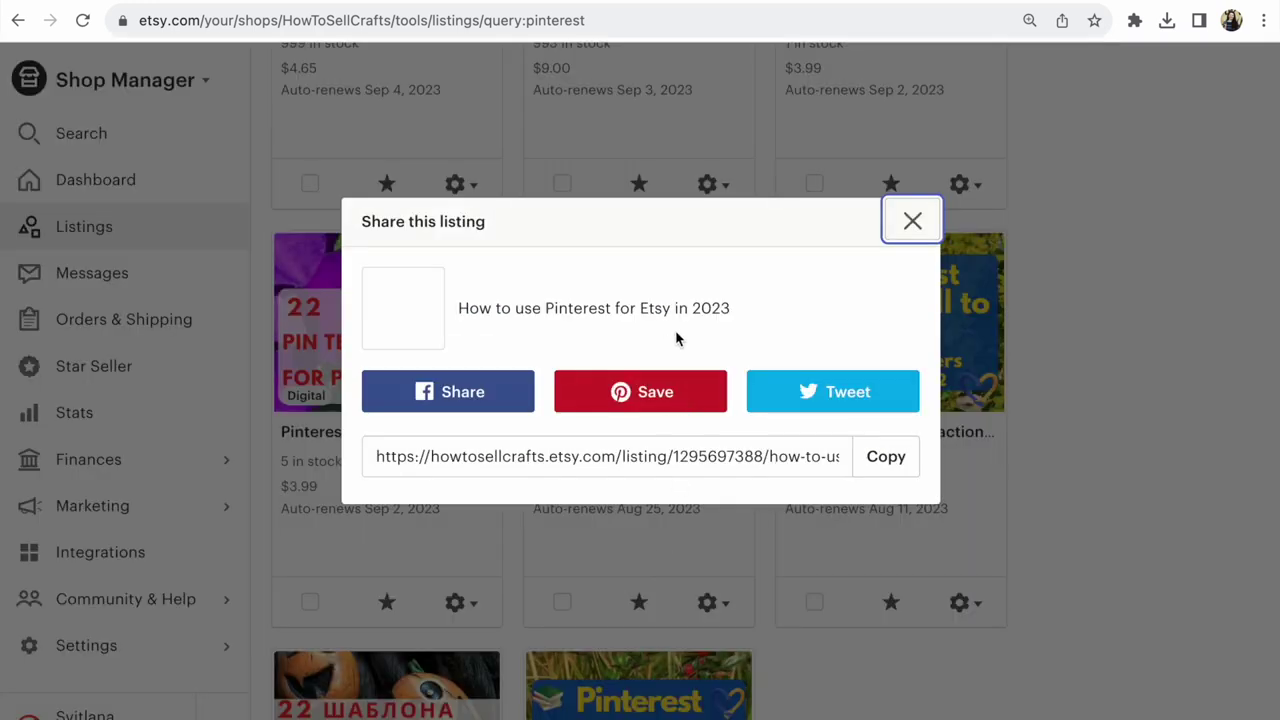
{"action": "left_click_drag", "start_coordinate": [743, 306], "coordinate": [457, 306]}
{"action": "right_click", "coordinate": [518, 309]}
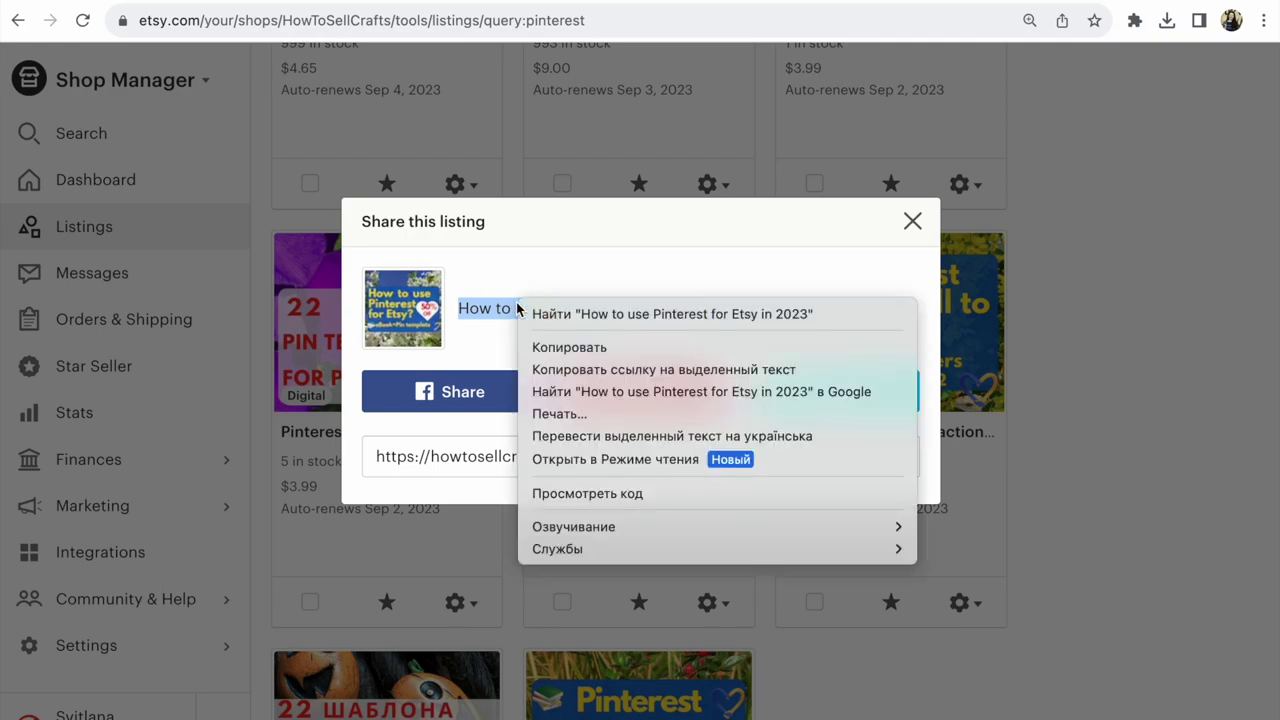
{"action": "left_click", "coordinate": [545, 347]}
Add the listing "How to use Pinterest for Etsy in 2023" to the sale and check the Social Media group of included listings
{"action": "left_click", "coordinate": [348, 3]}
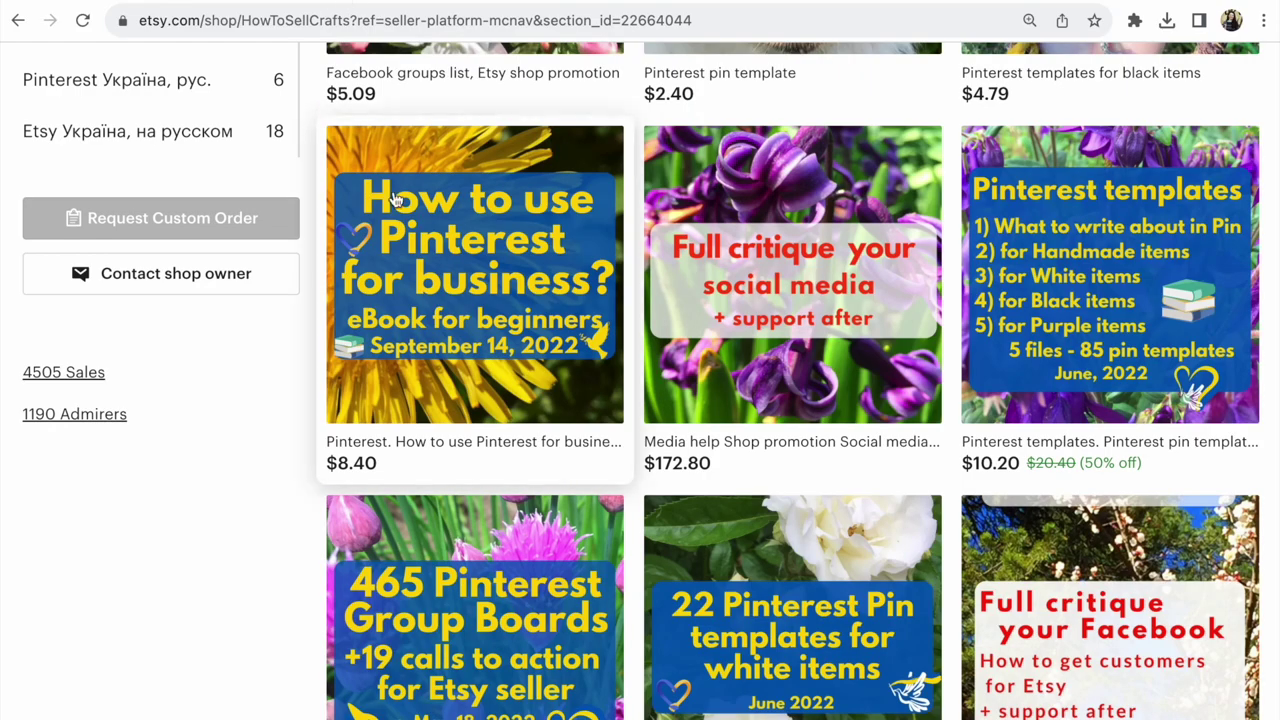
{"action": "key", "text": "ctrl+shift+Tab"}
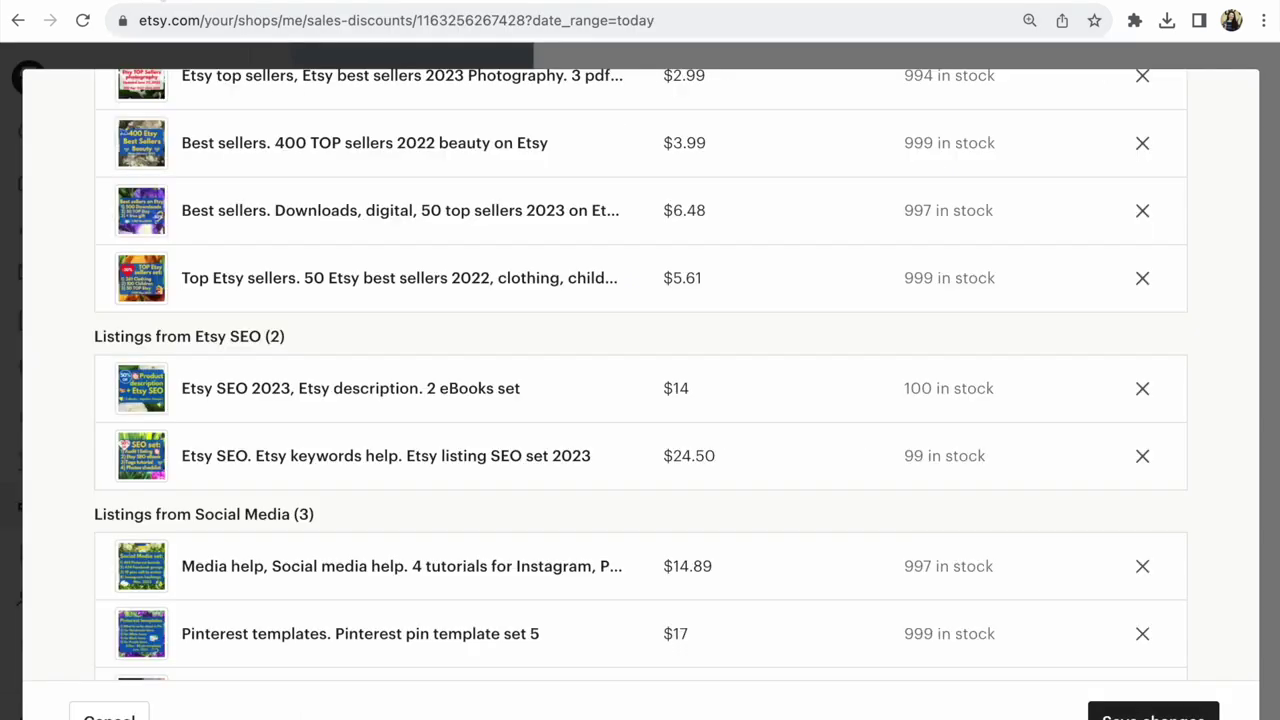
{"action": "scroll", "coordinate": [606, 229], "scroll_direction": "up", "scroll_amount": 15}
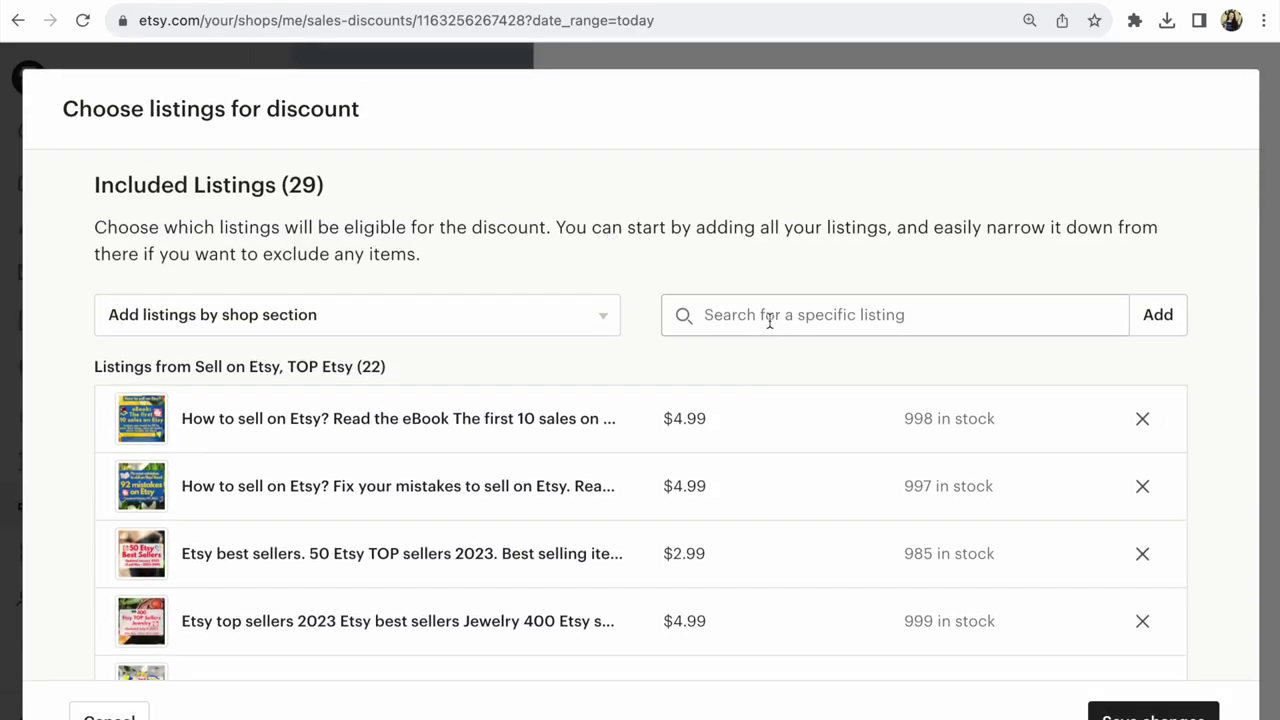
{"action": "left_click", "coordinate": [835, 315]}
{"action": "right_click", "coordinate": [835, 315]}
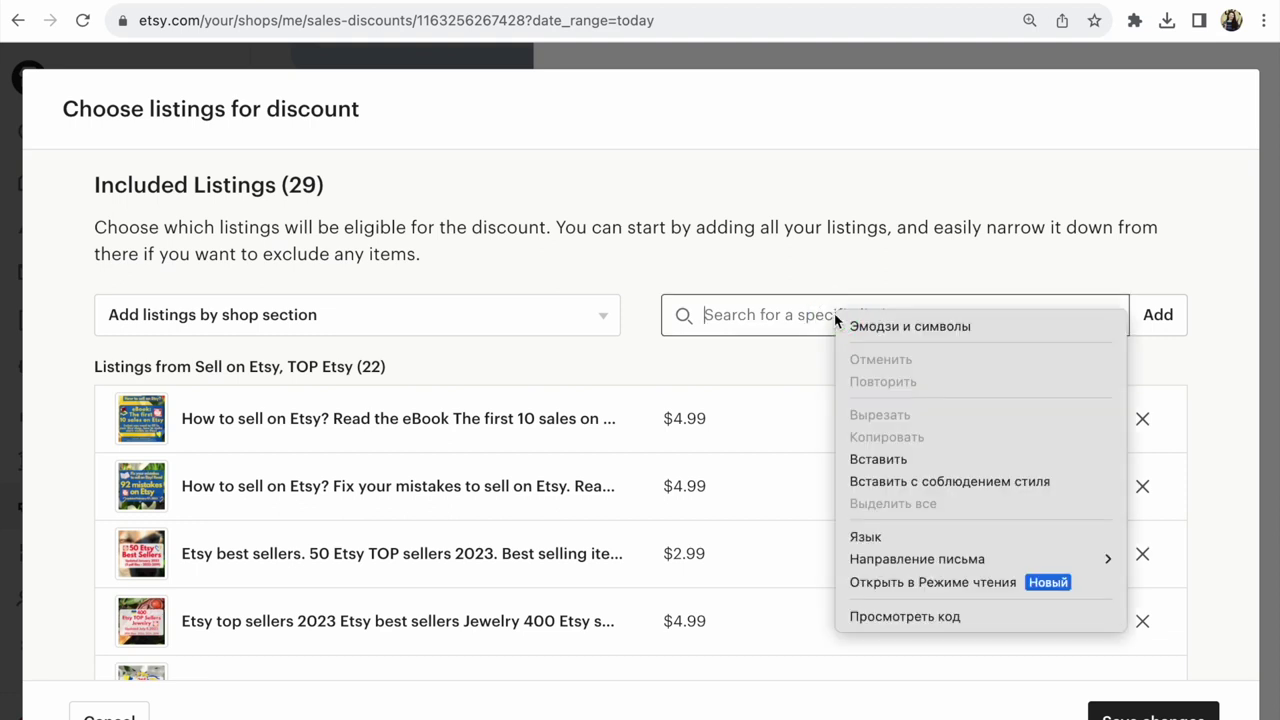
{"action": "left_click", "coordinate": [878, 458]}
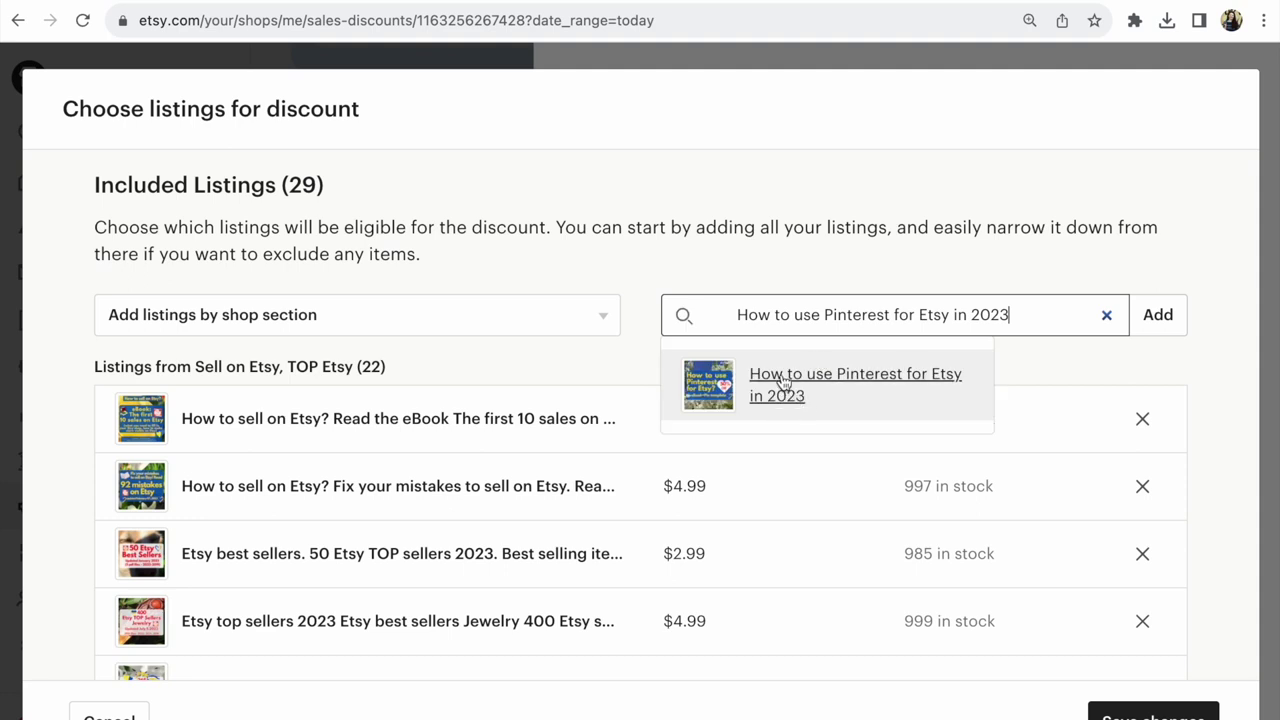
{"action": "left_click", "coordinate": [783, 383]}
{"action": "scroll", "coordinate": [797, 360], "scroll_direction": "down", "scroll_amount": 5}
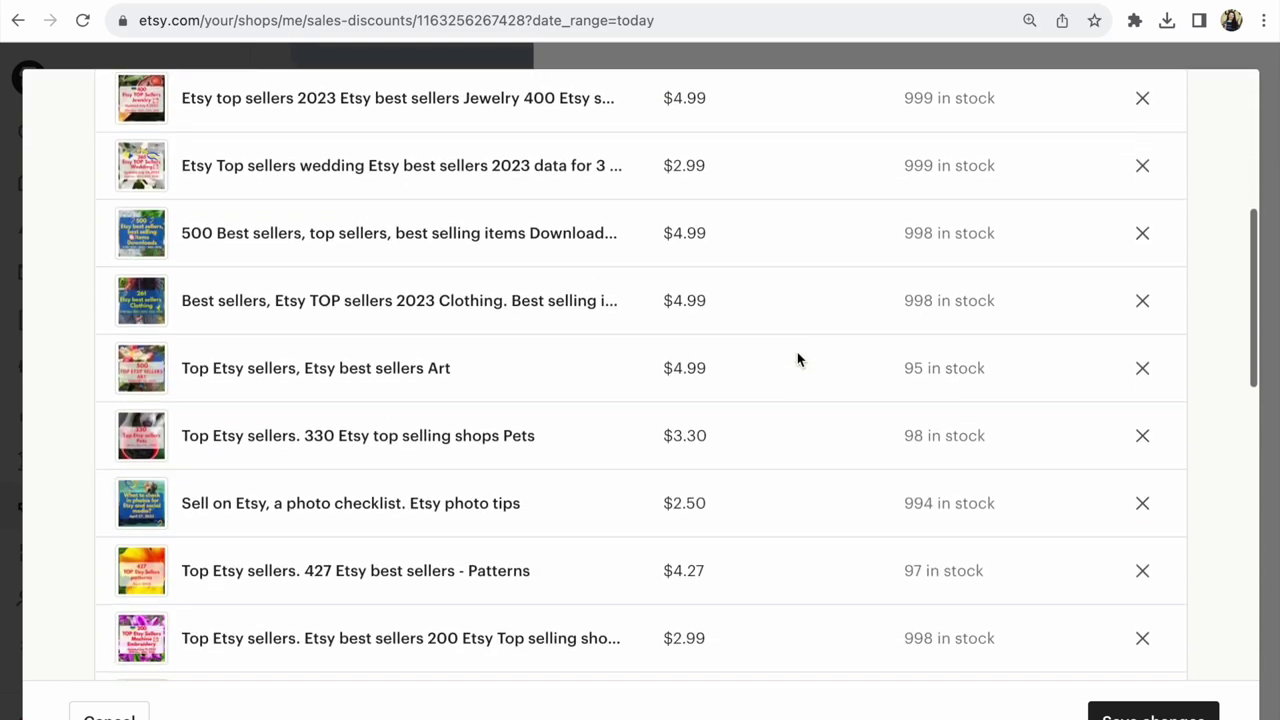
{"action": "scroll", "coordinate": [797, 355], "scroll_direction": "down", "scroll_amount": 15}
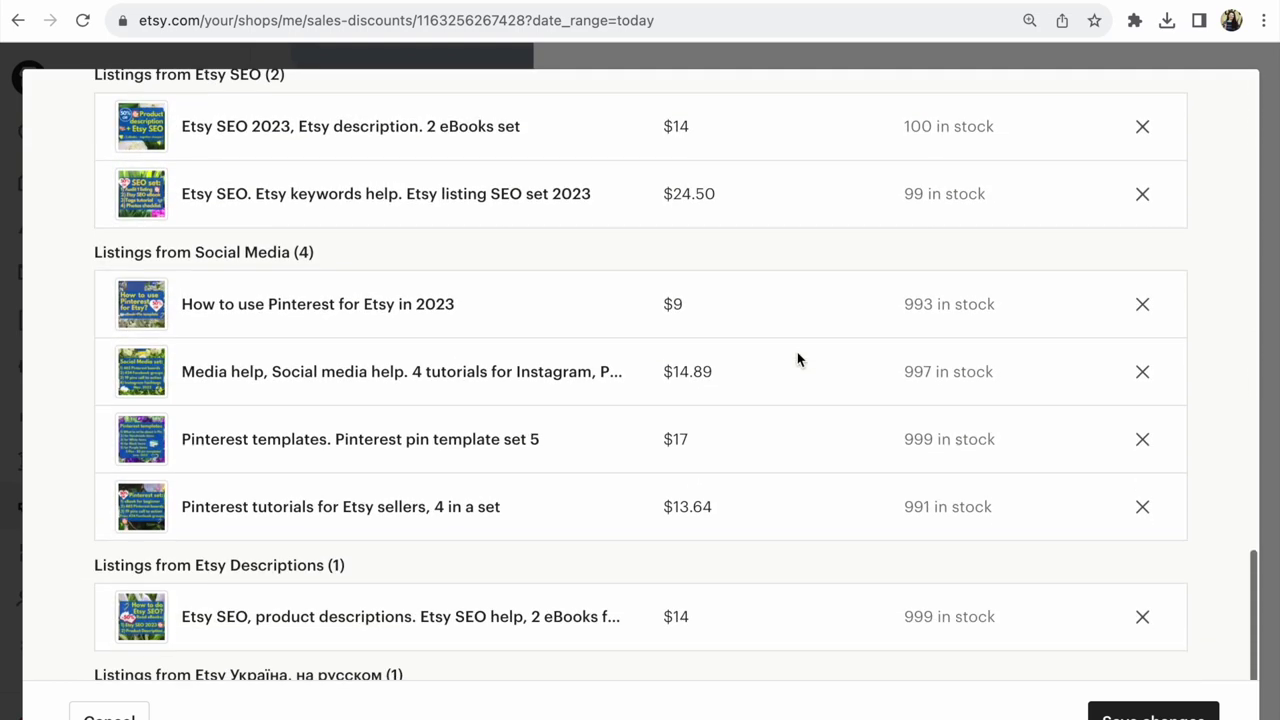
{"action": "scroll", "coordinate": [797, 352], "scroll_direction": "down", "scroll_amount": 3}
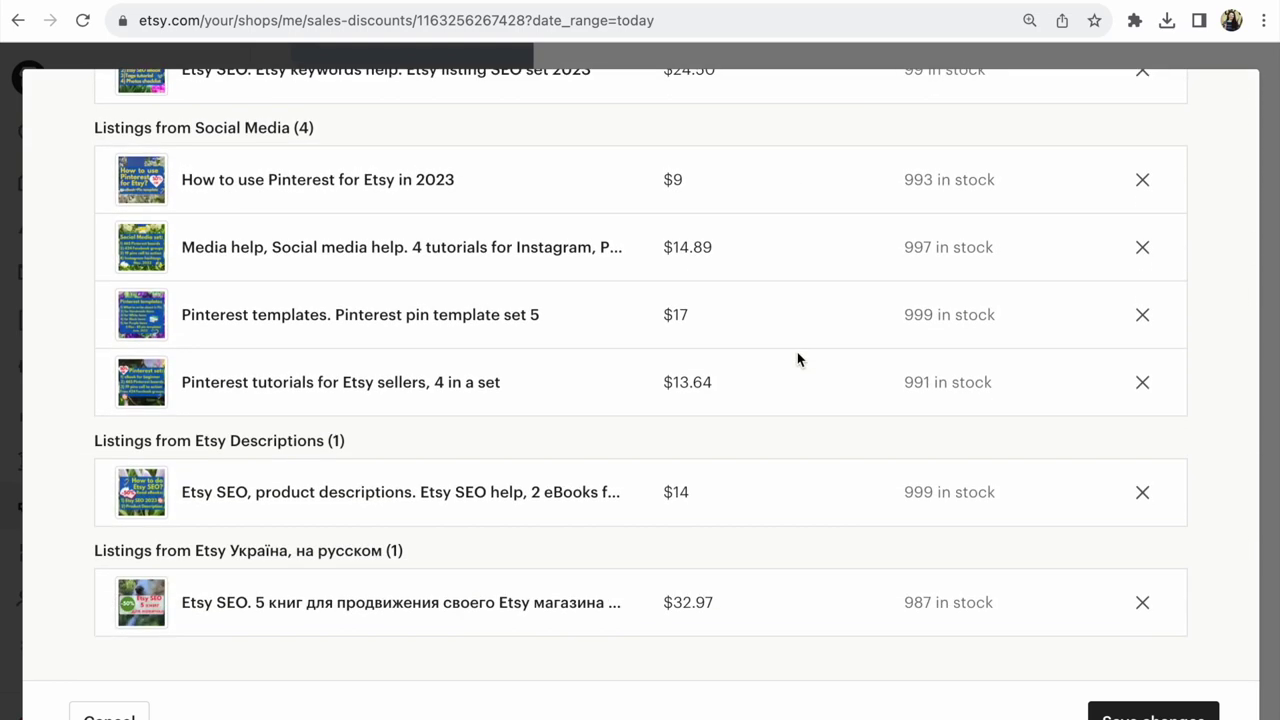
{"action": "scroll", "coordinate": [797, 359], "scroll_direction": "up", "scroll_amount": 1}
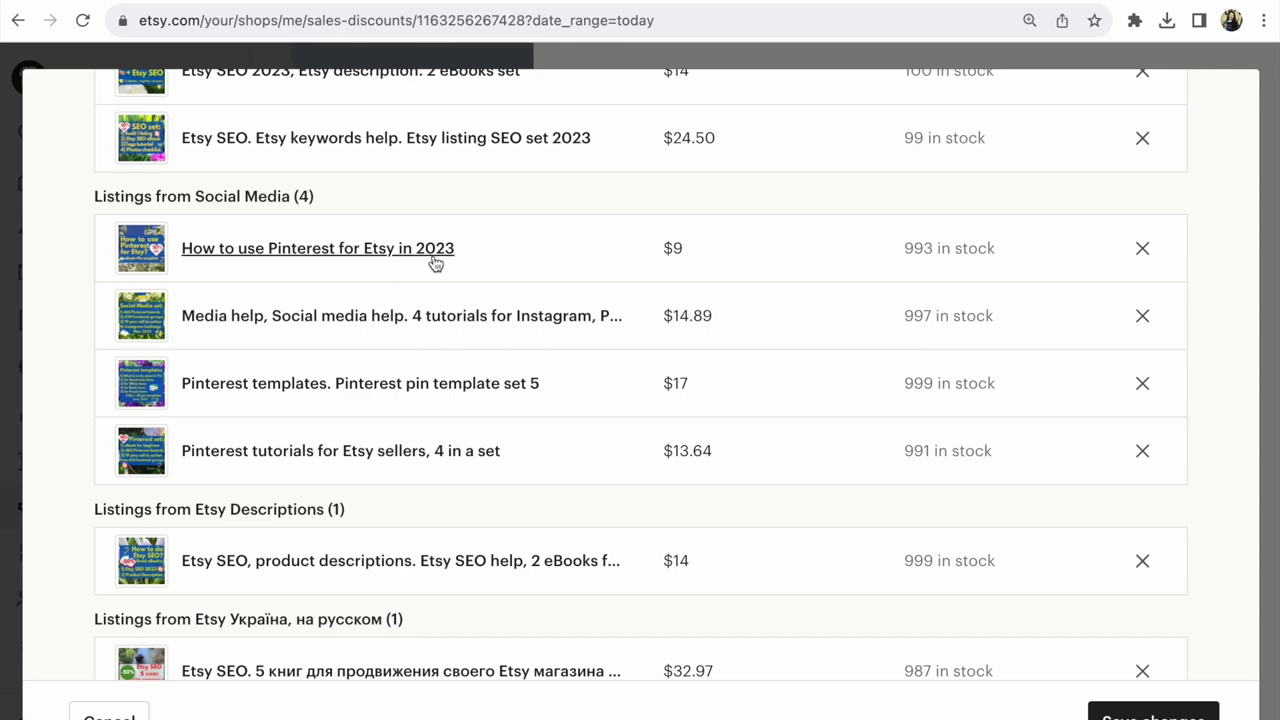
Look at the Daily planner section on the HowToSellCrafts shop page
{"action": "scroll", "coordinate": [433, 262], "scroll_direction": "up", "scroll_amount": 20}
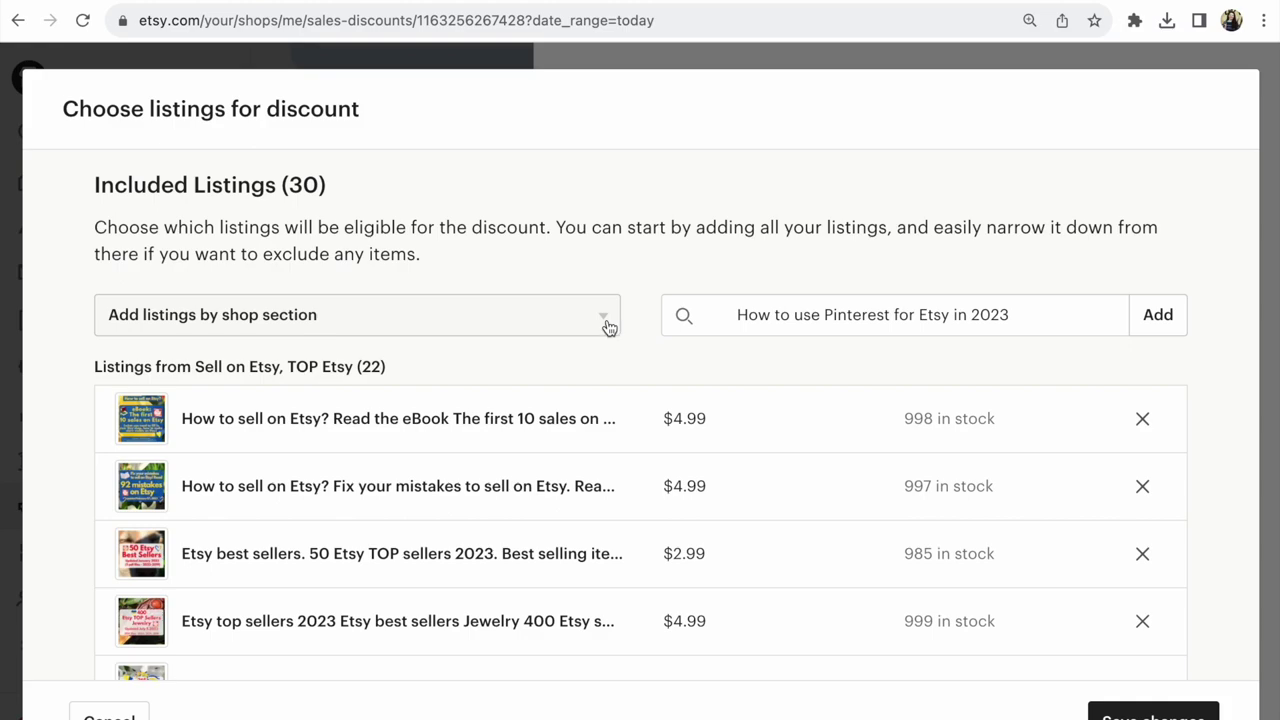
{"action": "left_click", "coordinate": [294, 36]}
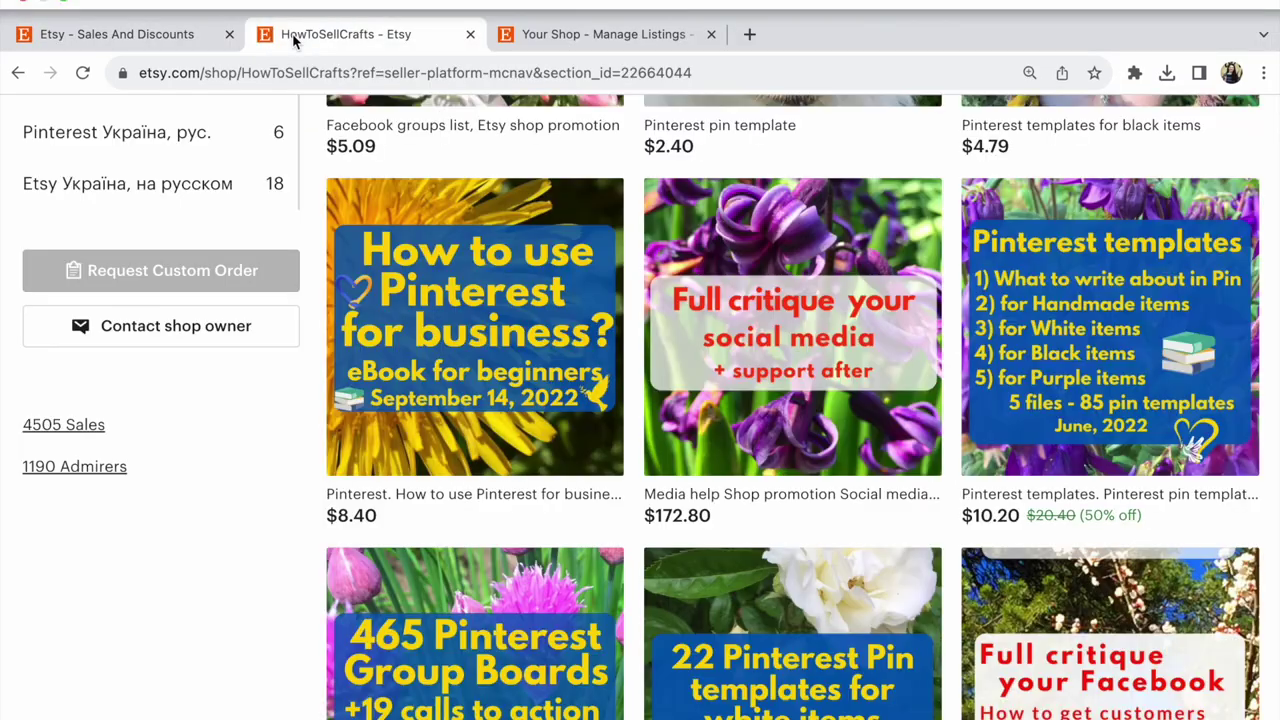
{"action": "scroll", "coordinate": [224, 229], "scroll_direction": "up", "scroll_amount": 8}
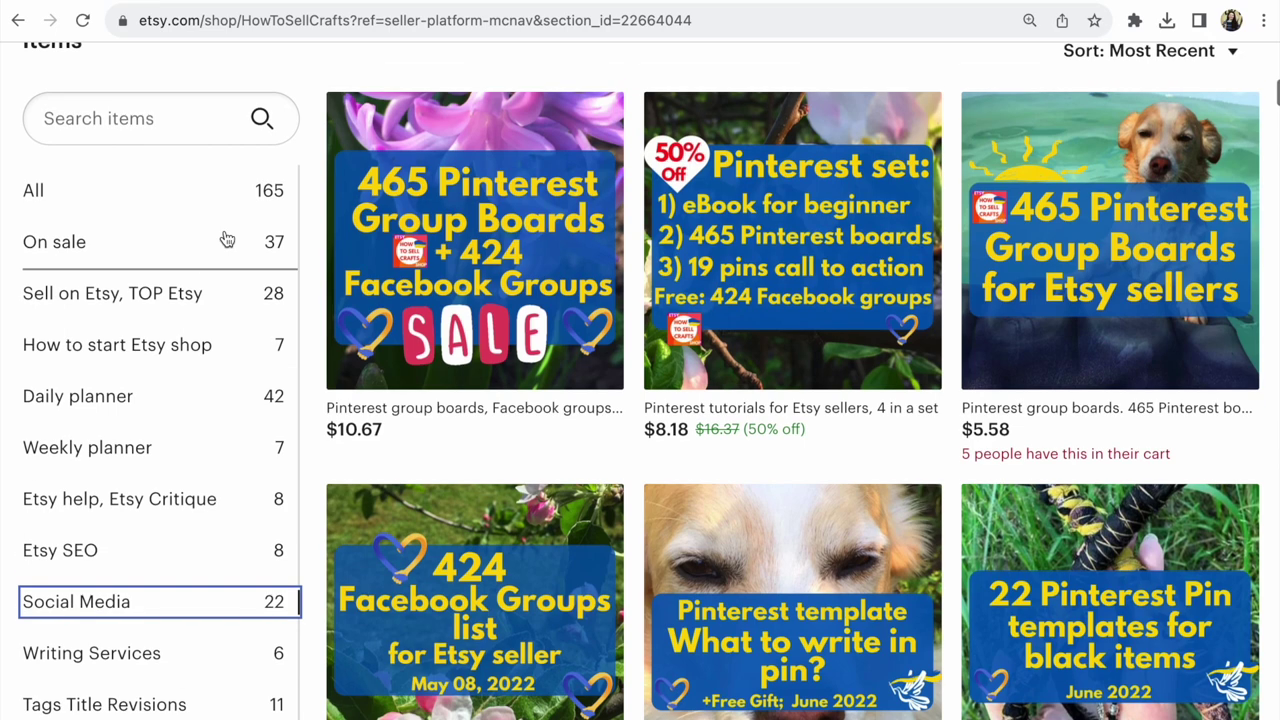
{"action": "left_click", "coordinate": [129, 400]}
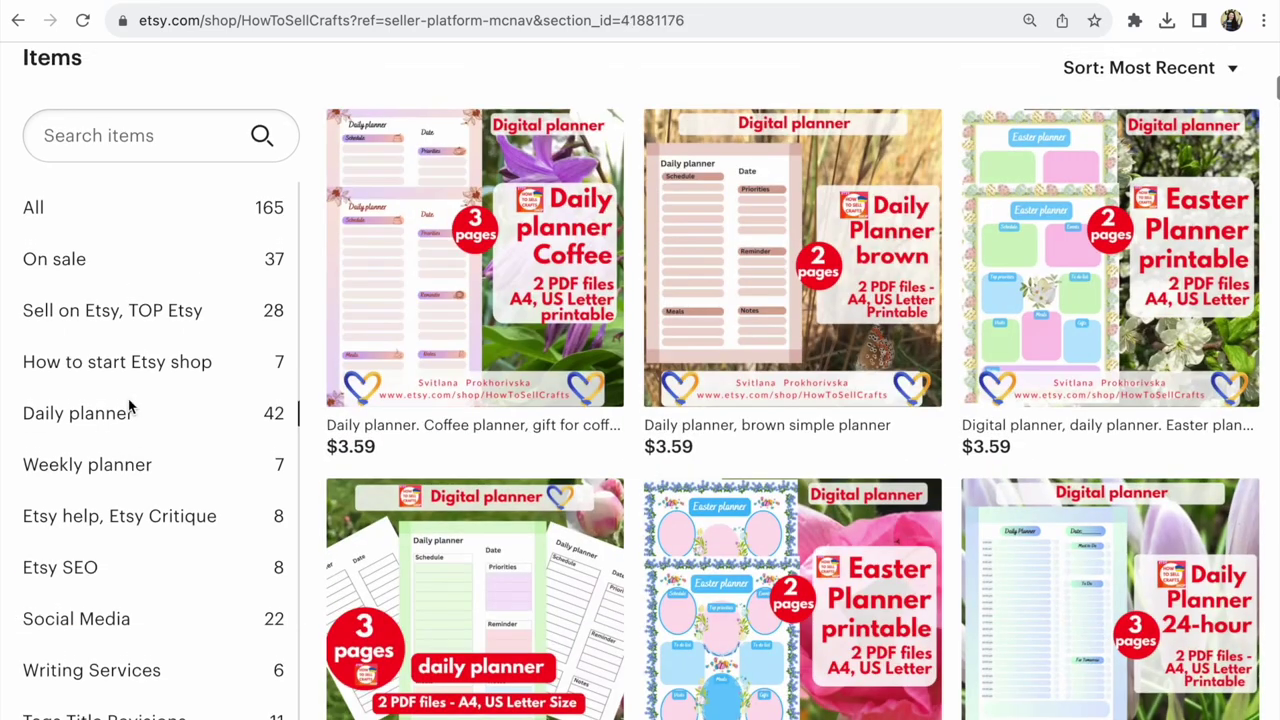
{"action": "scroll", "coordinate": [420, 423], "scroll_direction": "down", "scroll_amount": 3}
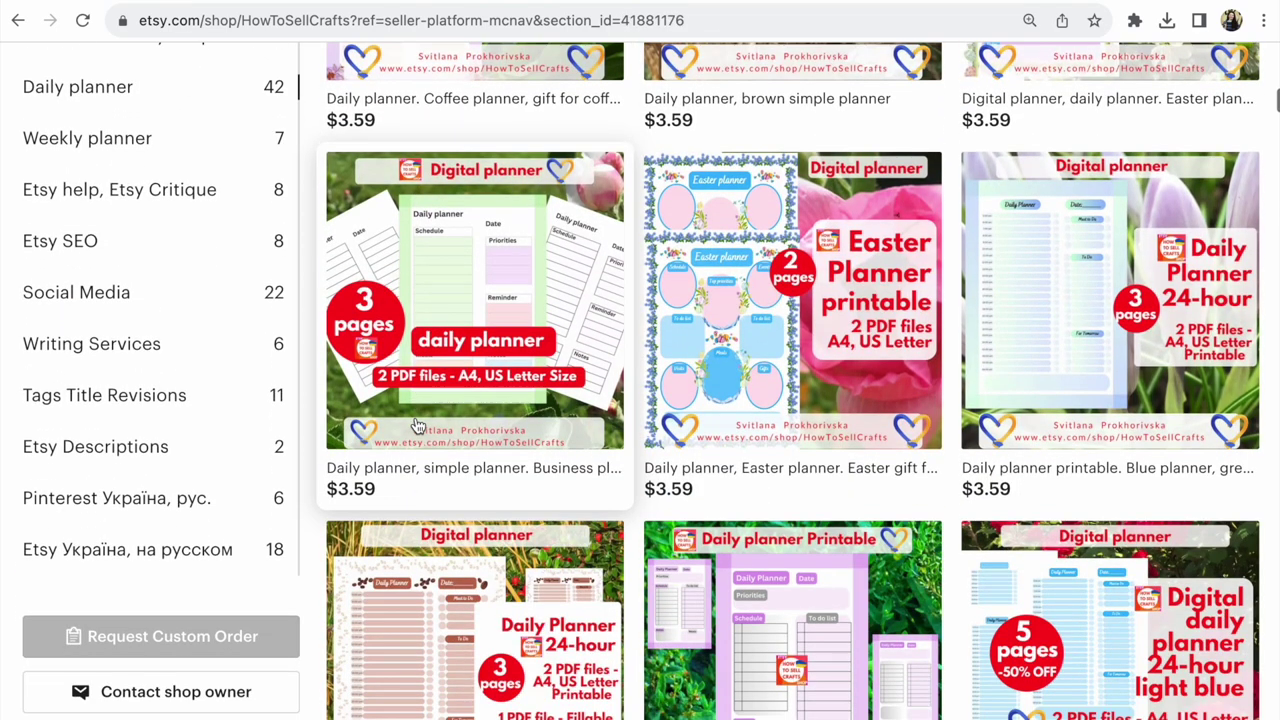
{"action": "scroll", "coordinate": [418, 425], "scroll_direction": "down", "scroll_amount": 1}
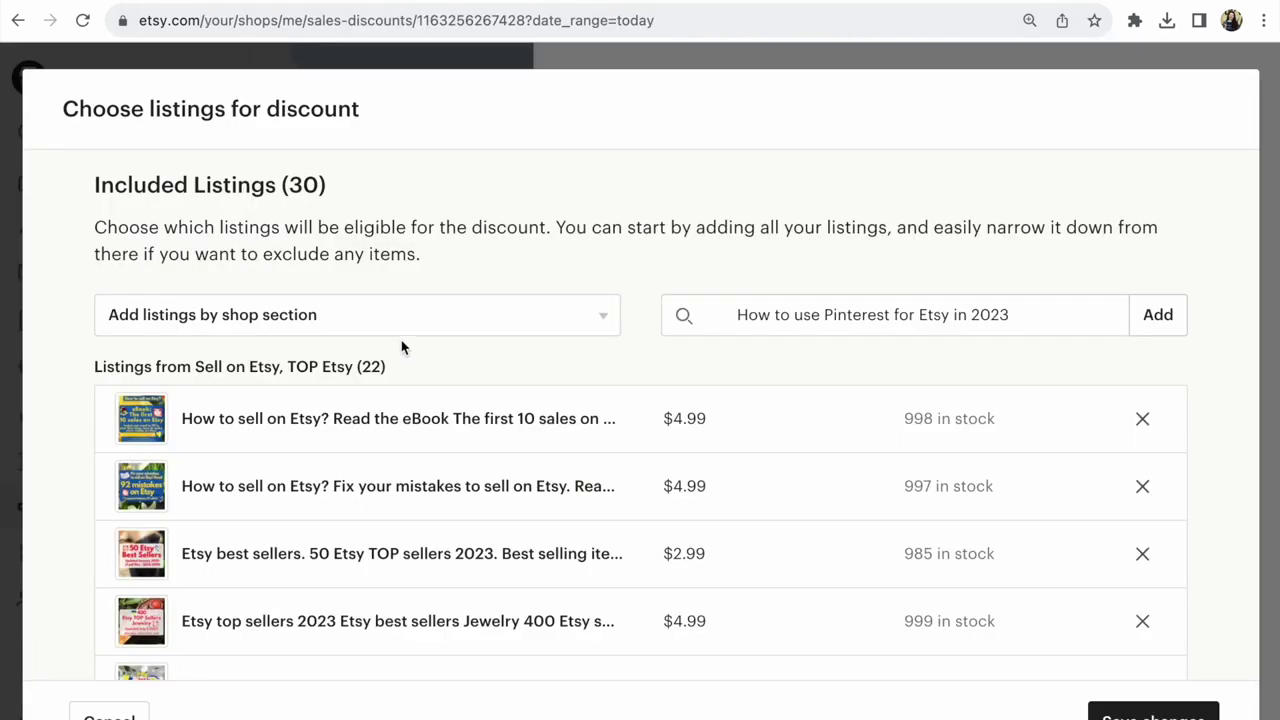
Add all listings of the Daily planner shop section to the sale's included listings
{"action": "left_click", "coordinate": [604, 327]}
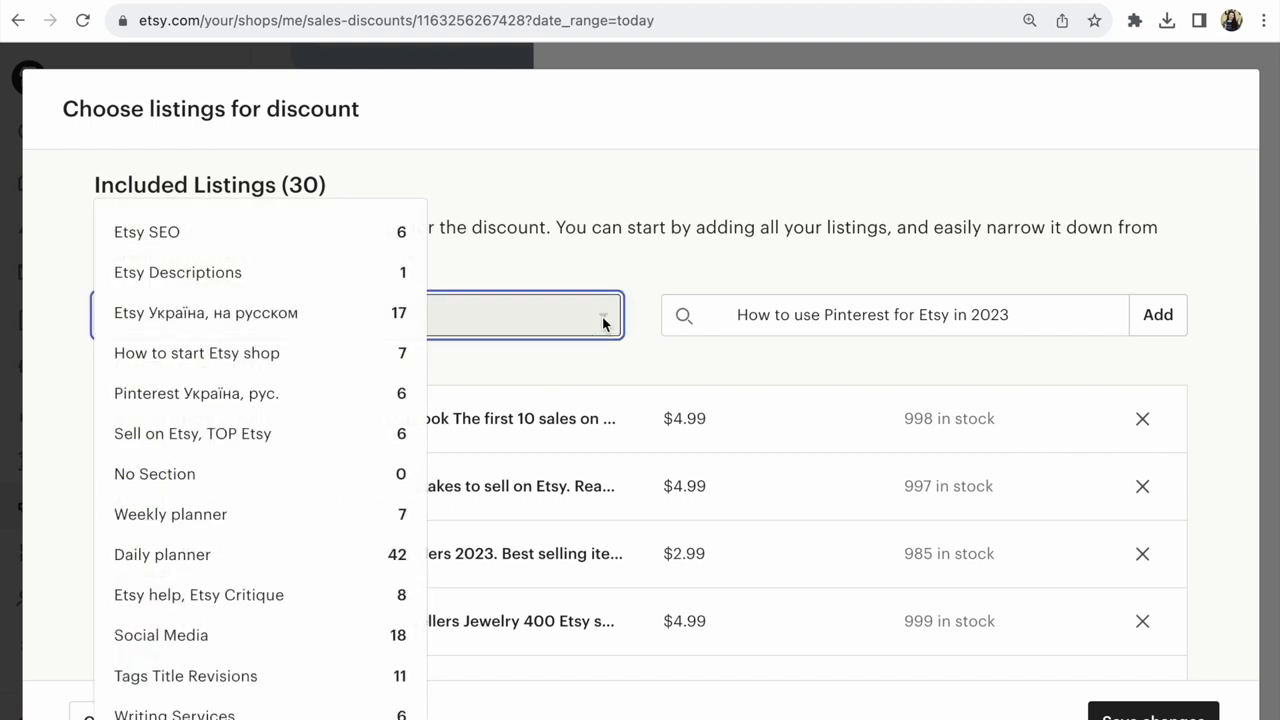
{"action": "scroll", "coordinate": [279, 423], "scroll_direction": "down", "scroll_amount": 3}
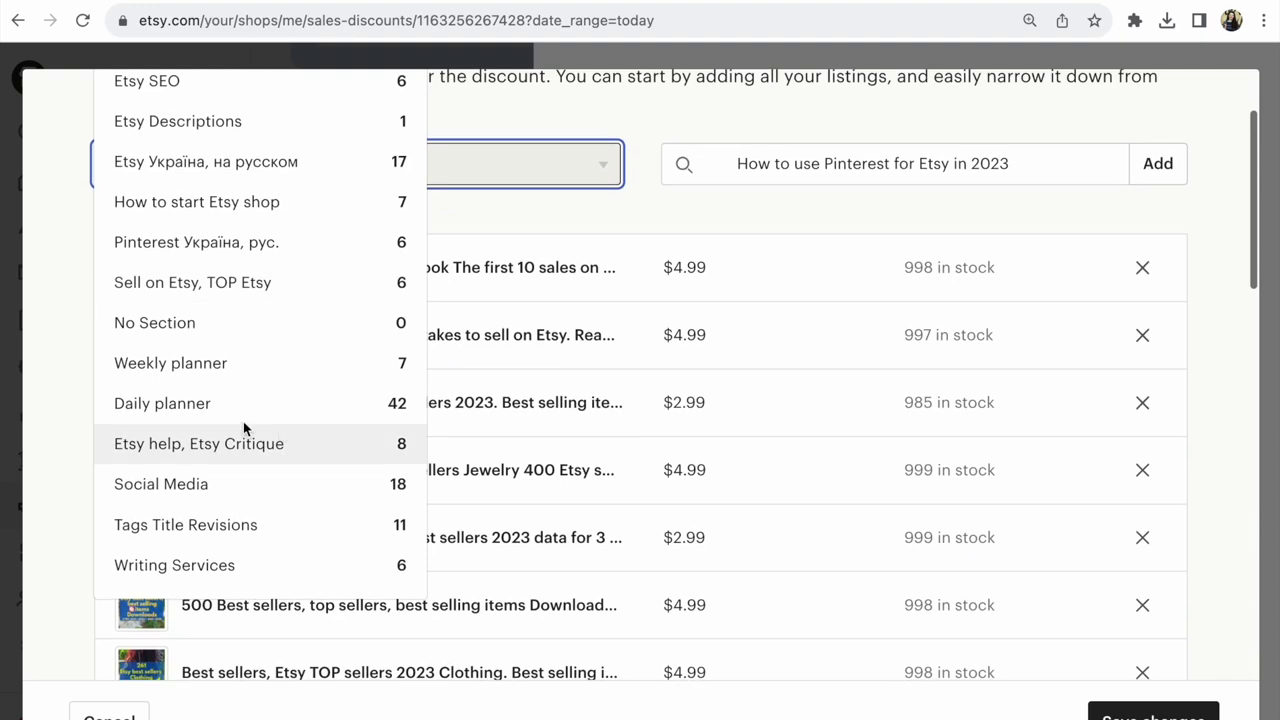
{"action": "left_click", "coordinate": [175, 406]}
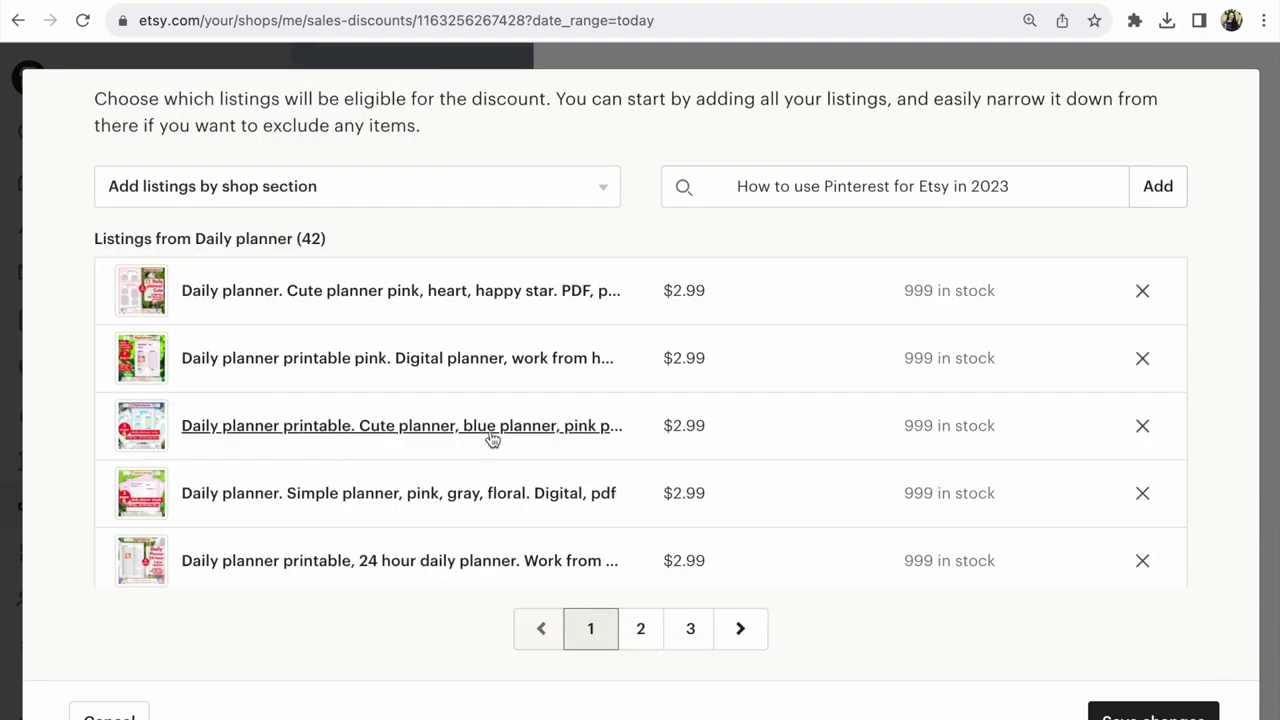
{"action": "scroll", "coordinate": [637, 434], "scroll_direction": "down", "scroll_amount": 3}
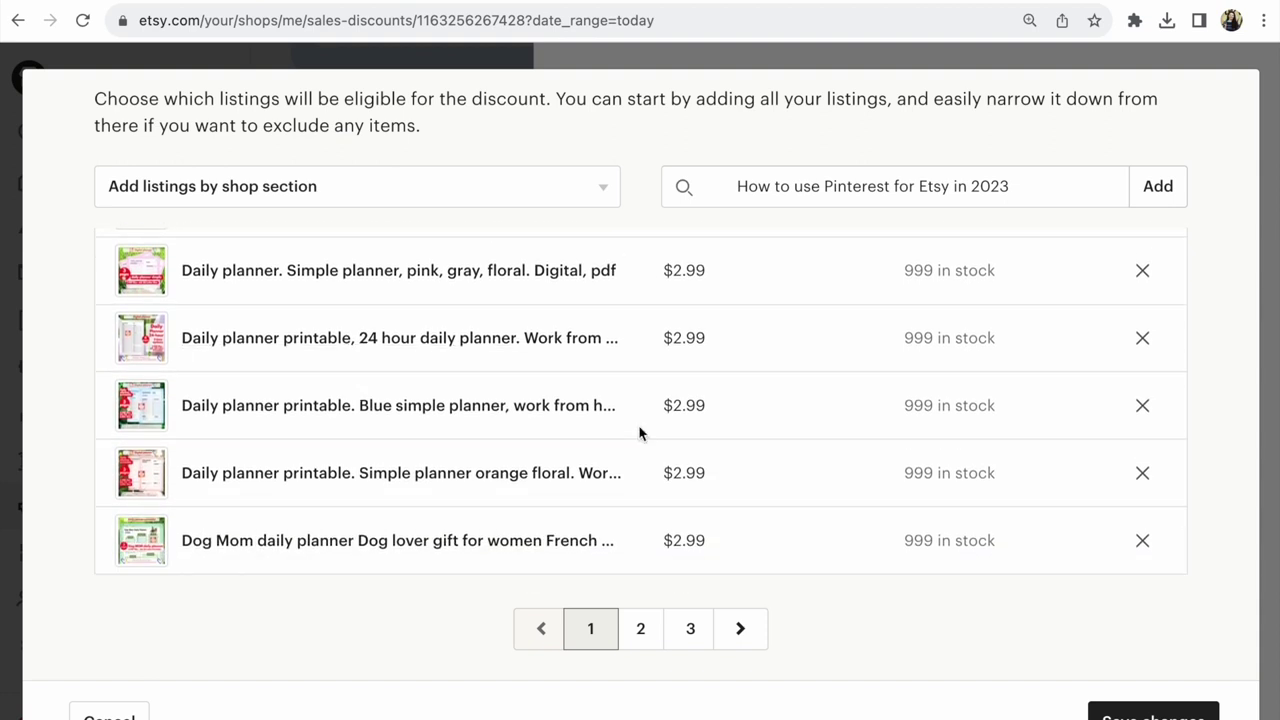
Remove the second "Daily planner, printable planner. 3 Simple planner set 24 ..." listing, on page 2, from the sale's included listings
{"action": "scroll", "coordinate": [640, 433], "scroll_direction": "up", "scroll_amount": 10}
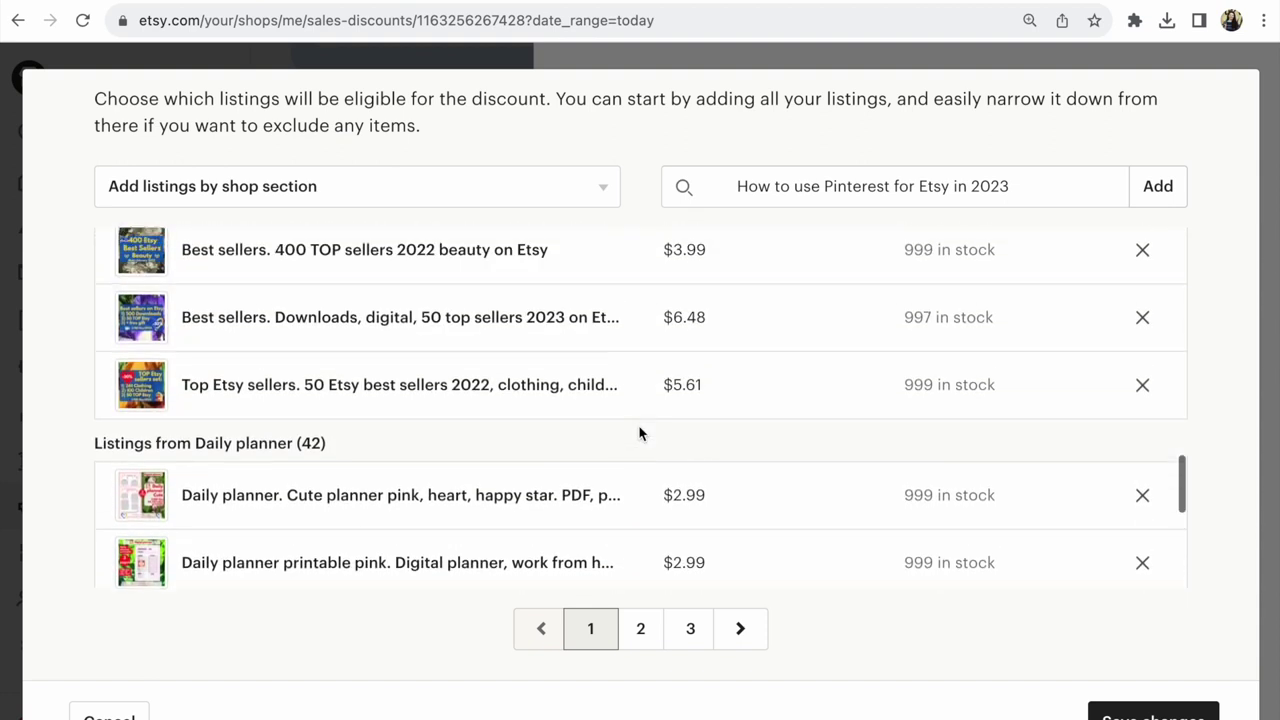
{"action": "scroll", "coordinate": [638, 430], "scroll_direction": "down", "scroll_amount": 5}
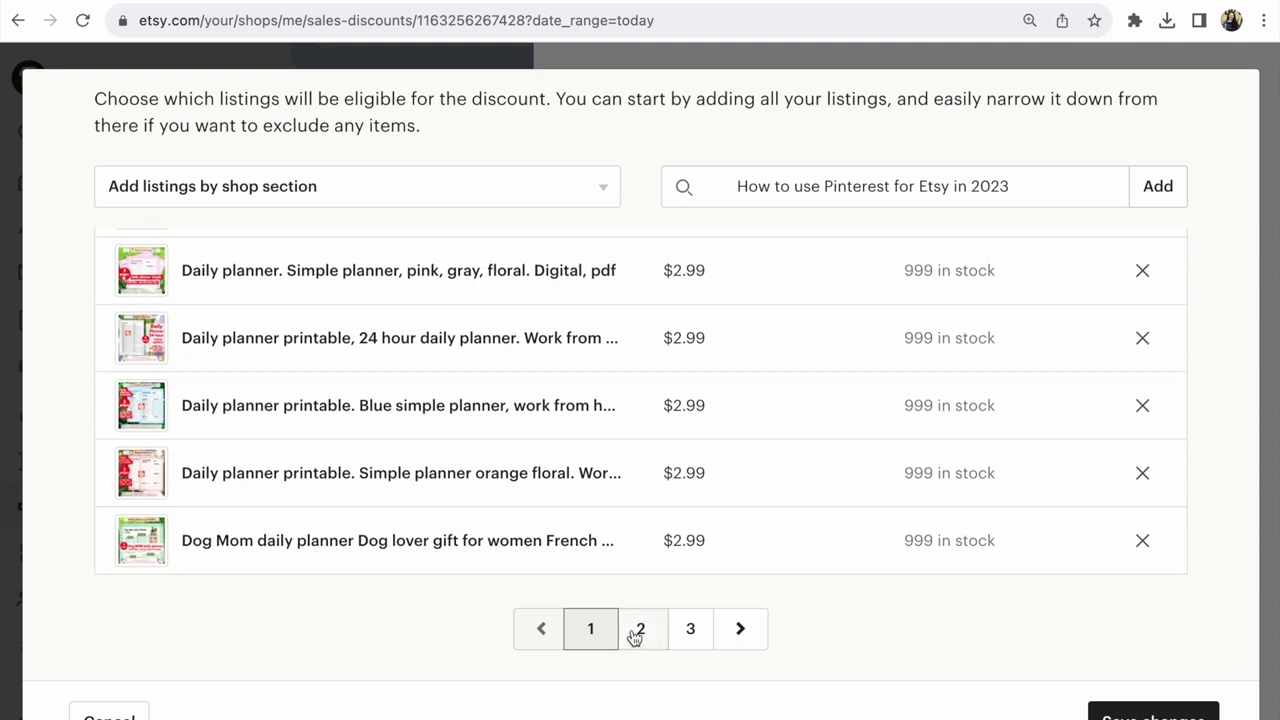
{"action": "left_click", "coordinate": [641, 630]}
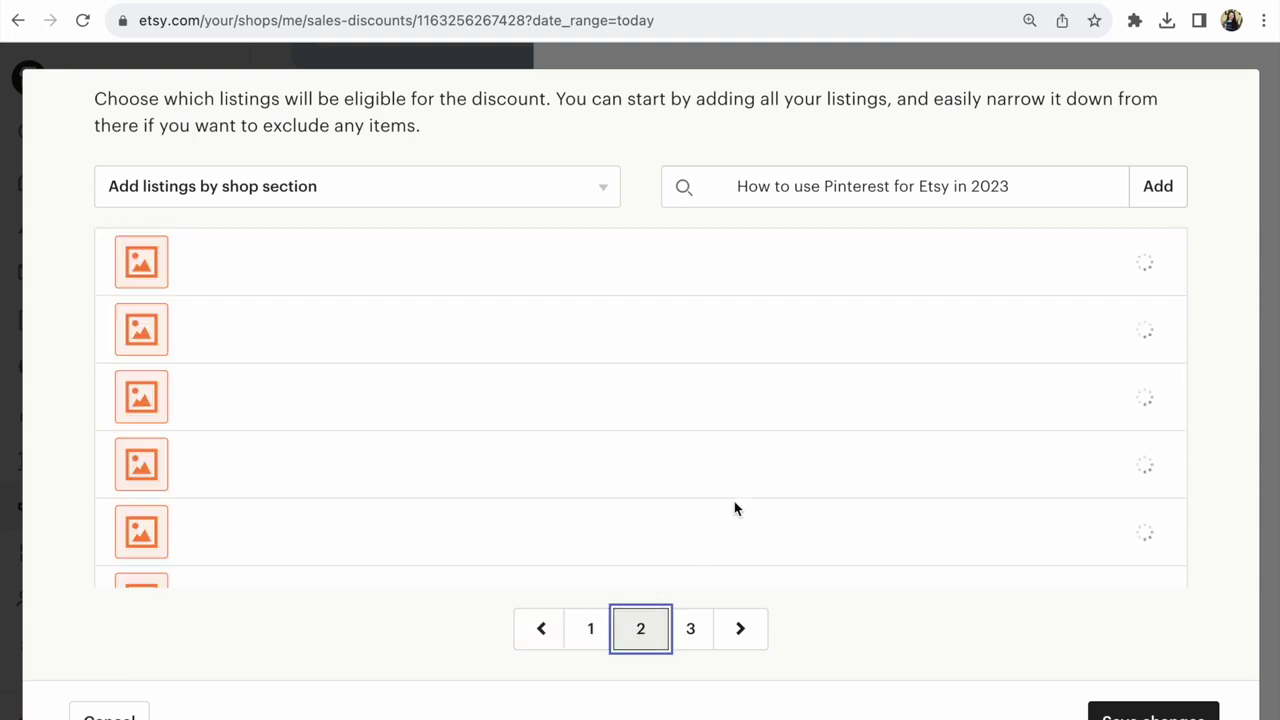
{"action": "scroll", "coordinate": [734, 503], "scroll_direction": "down", "scroll_amount": 1}
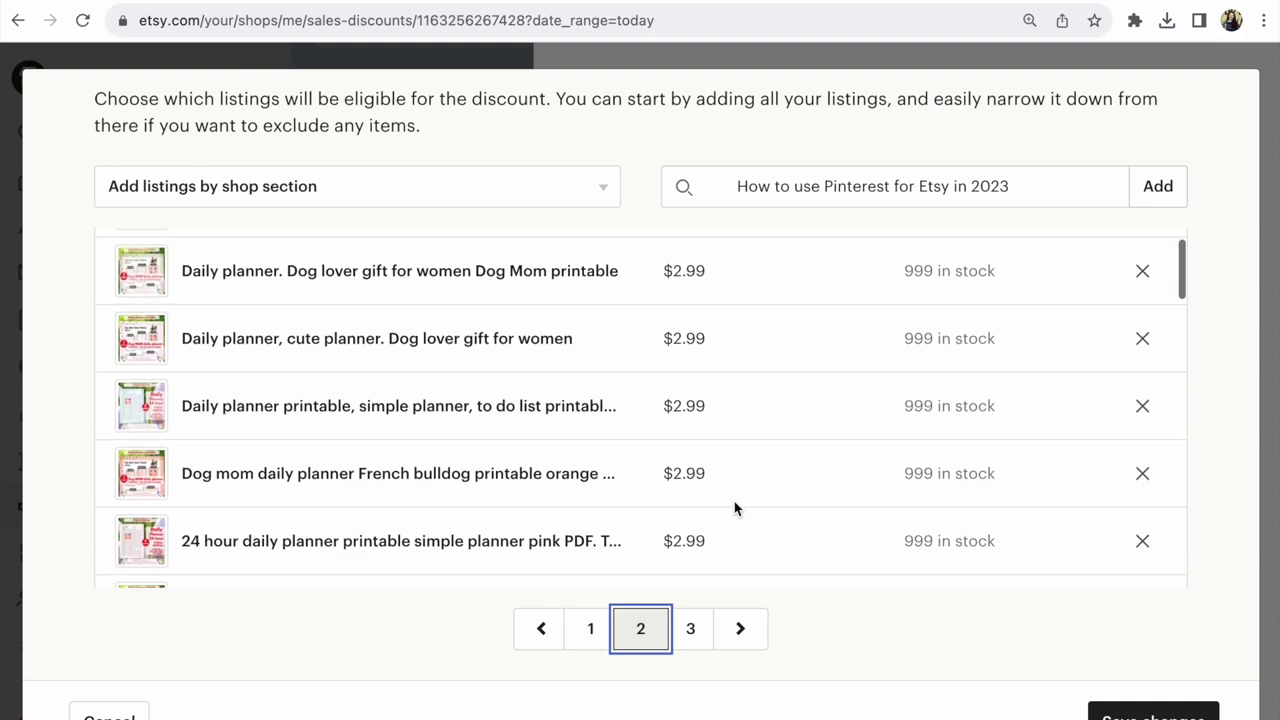
{"action": "scroll", "coordinate": [734, 502], "scroll_direction": "down", "scroll_amount": 10}
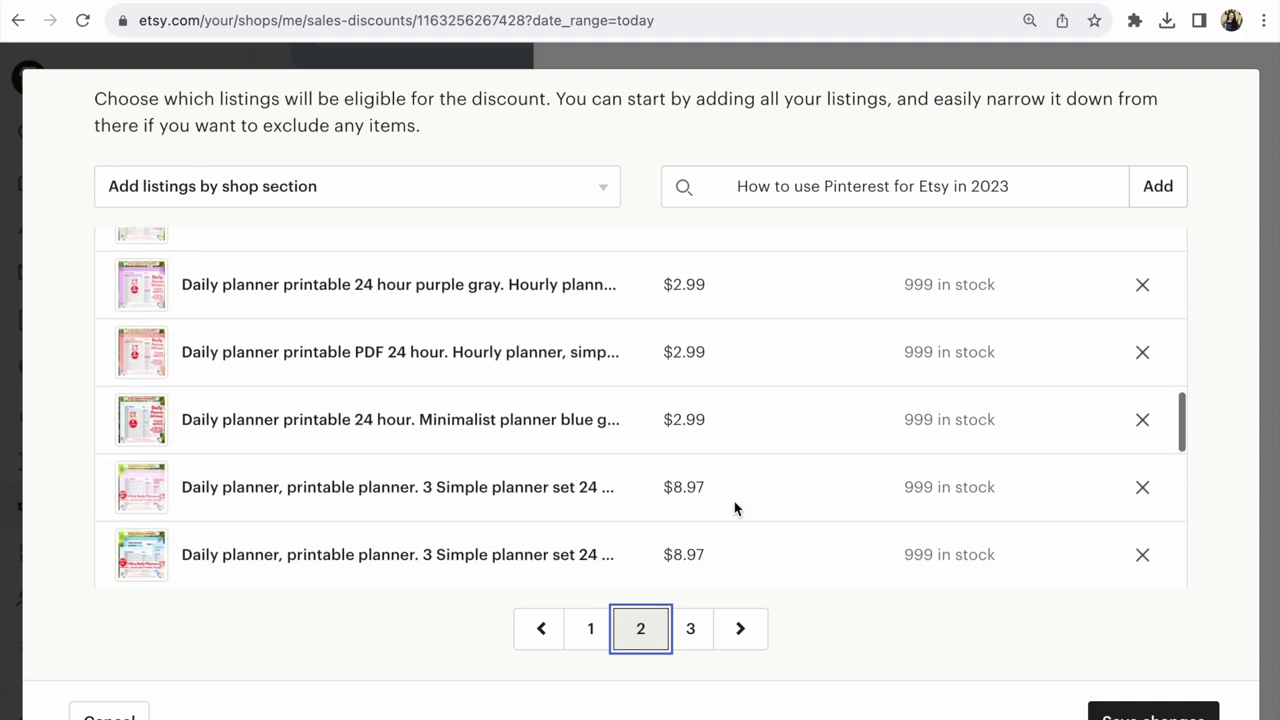
{"action": "scroll", "coordinate": [734, 508], "scroll_direction": "down", "scroll_amount": 3}
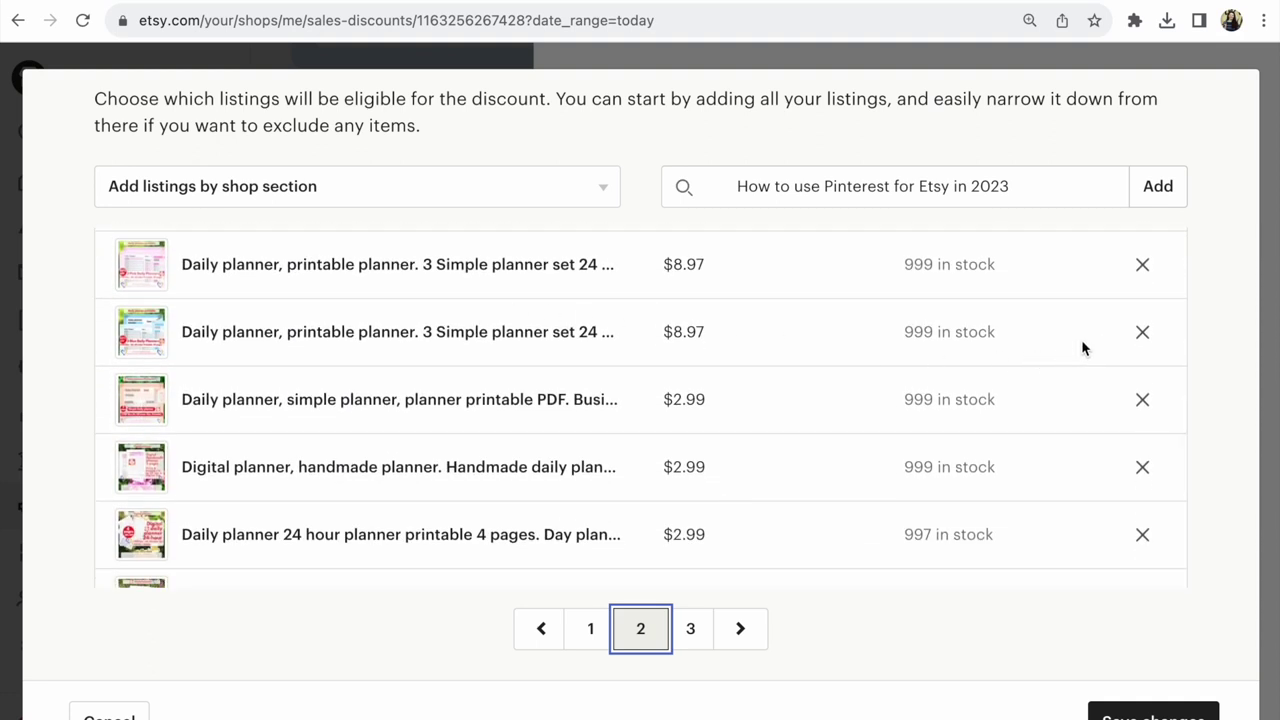
{"action": "left_click", "coordinate": [1142, 333]}
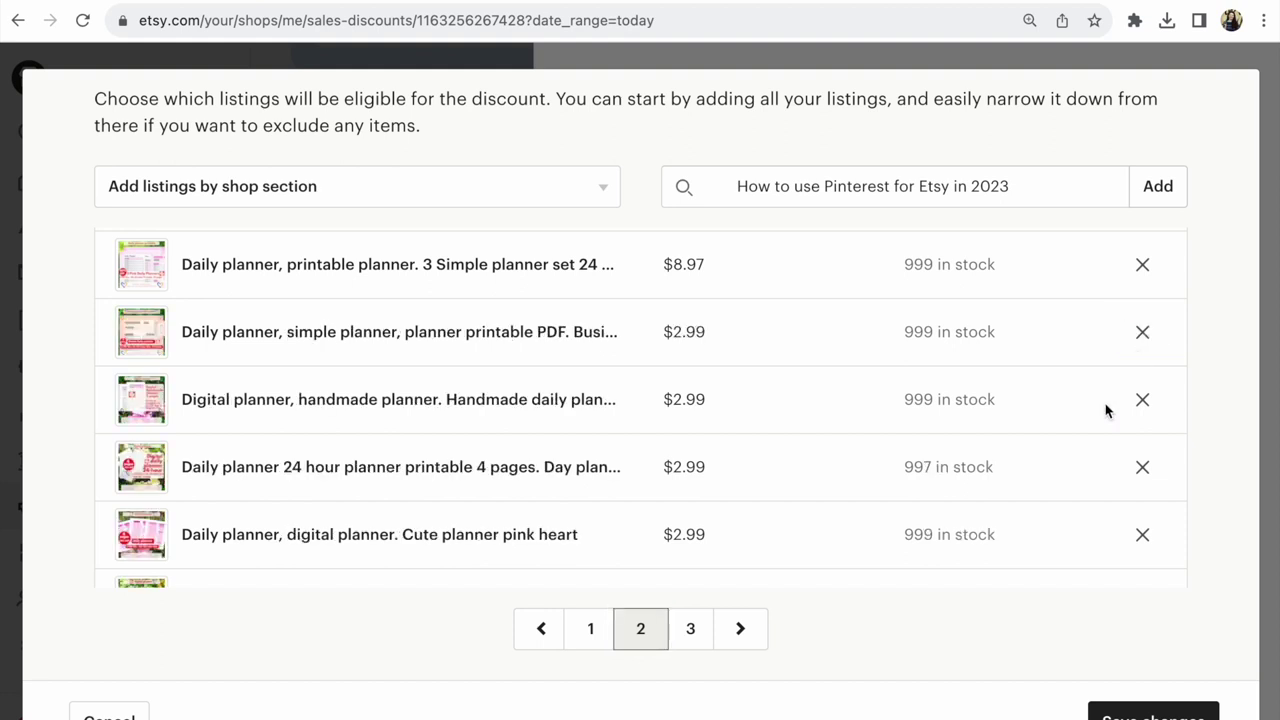
Review the remaining included listings across pages 2, 3 and 1, including the Daily planner group
{"action": "scroll", "coordinate": [1105, 405], "scroll_direction": "down", "scroll_amount": 7}
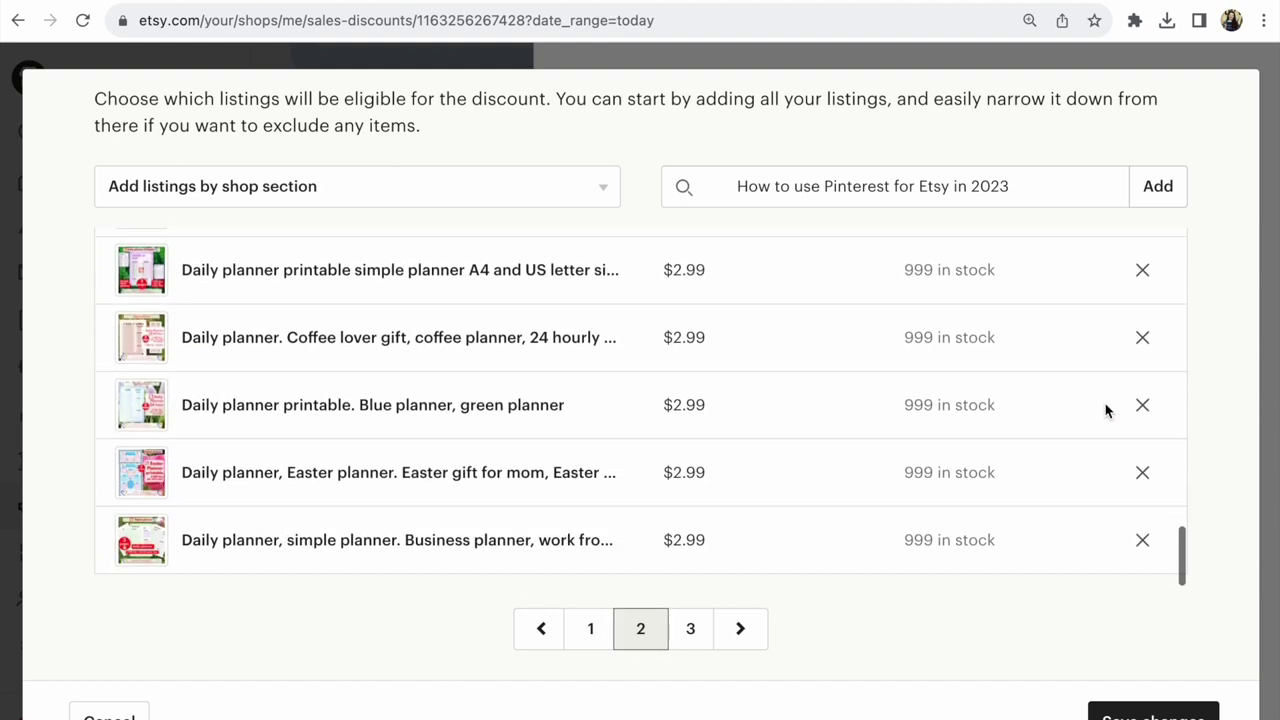
{"action": "left_click", "coordinate": [672, 630]}
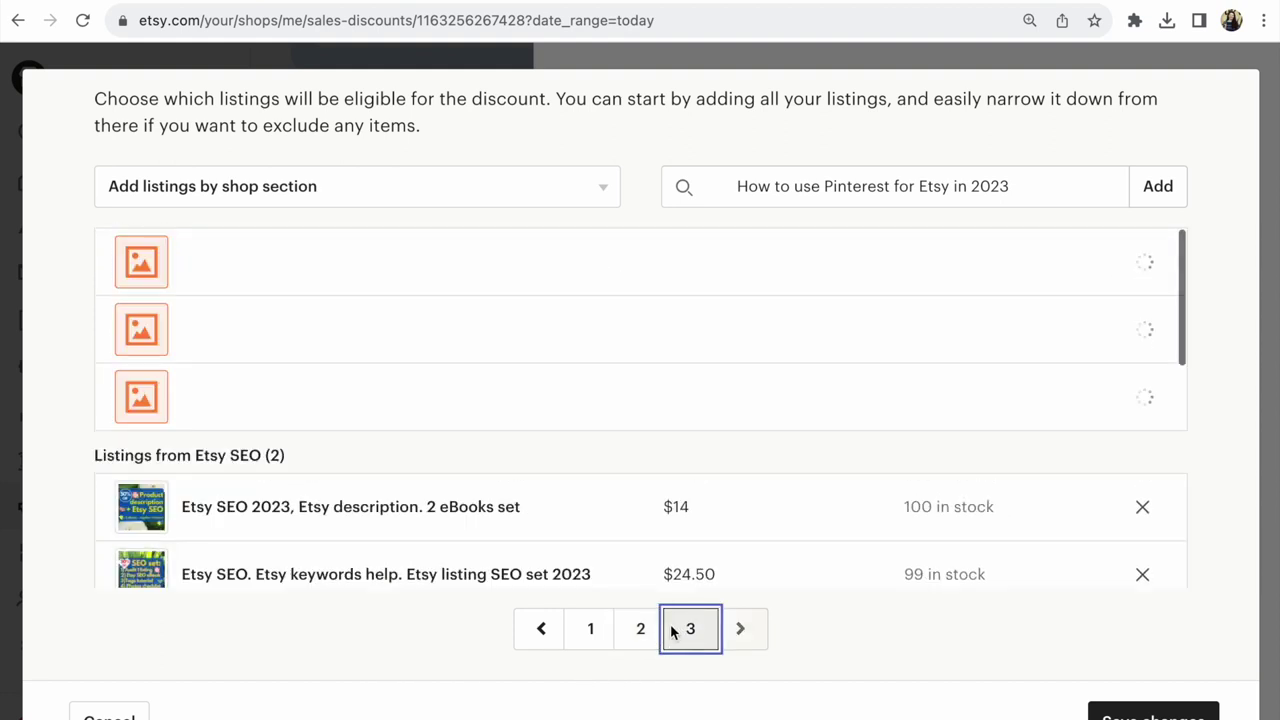
{"action": "scroll", "coordinate": [632, 525], "scroll_direction": "down", "scroll_amount": 3}
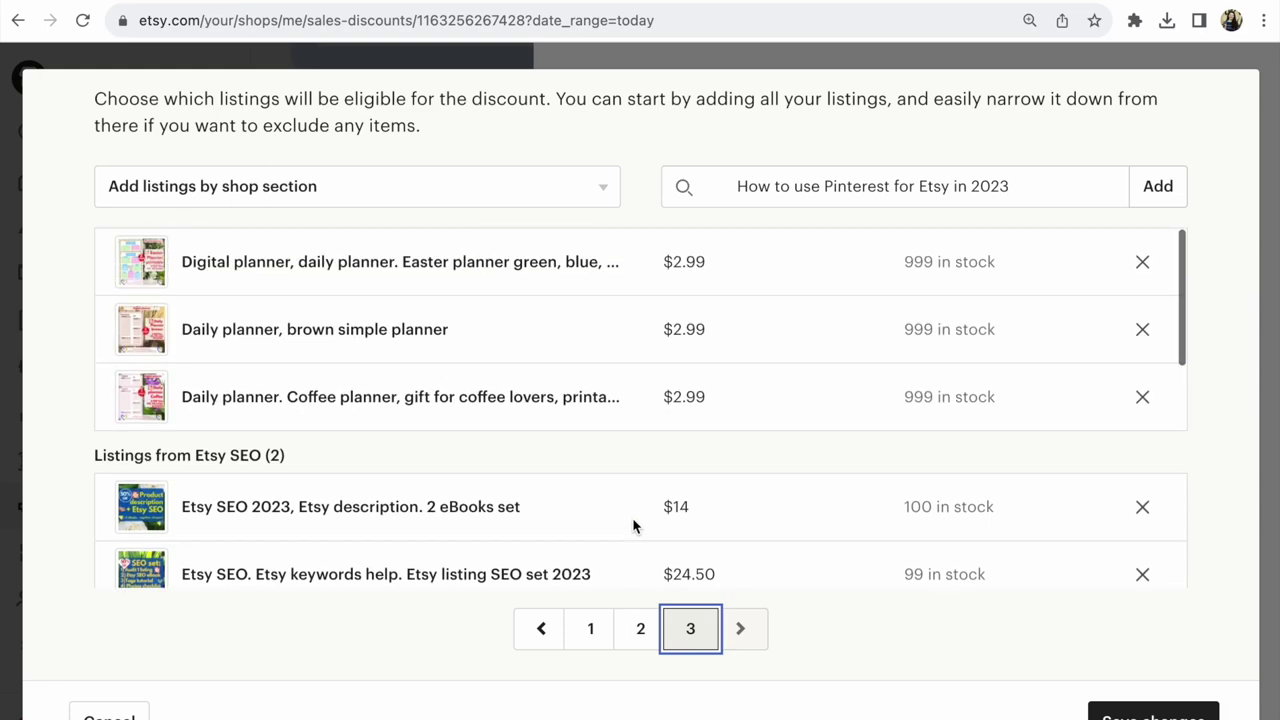
{"action": "scroll", "coordinate": [632, 520], "scroll_direction": "down", "scroll_amount": 3}
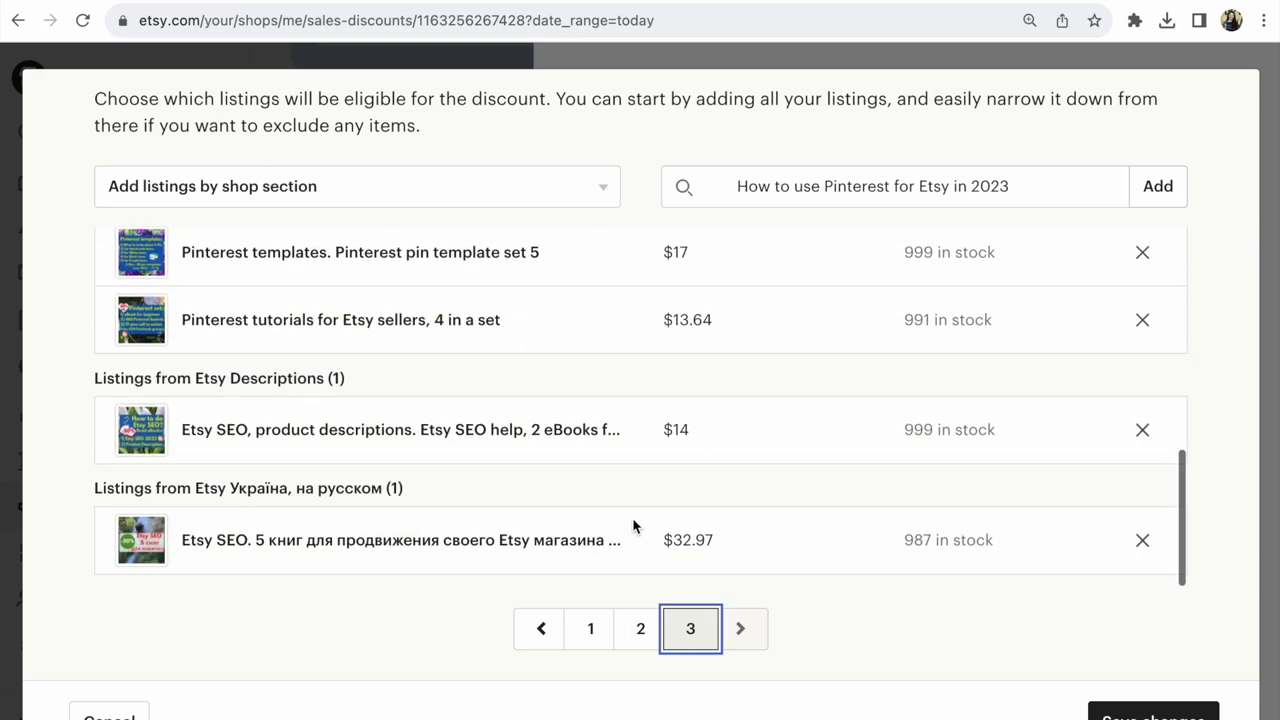
{"action": "scroll", "coordinate": [632, 520], "scroll_direction": "up", "scroll_amount": 5}
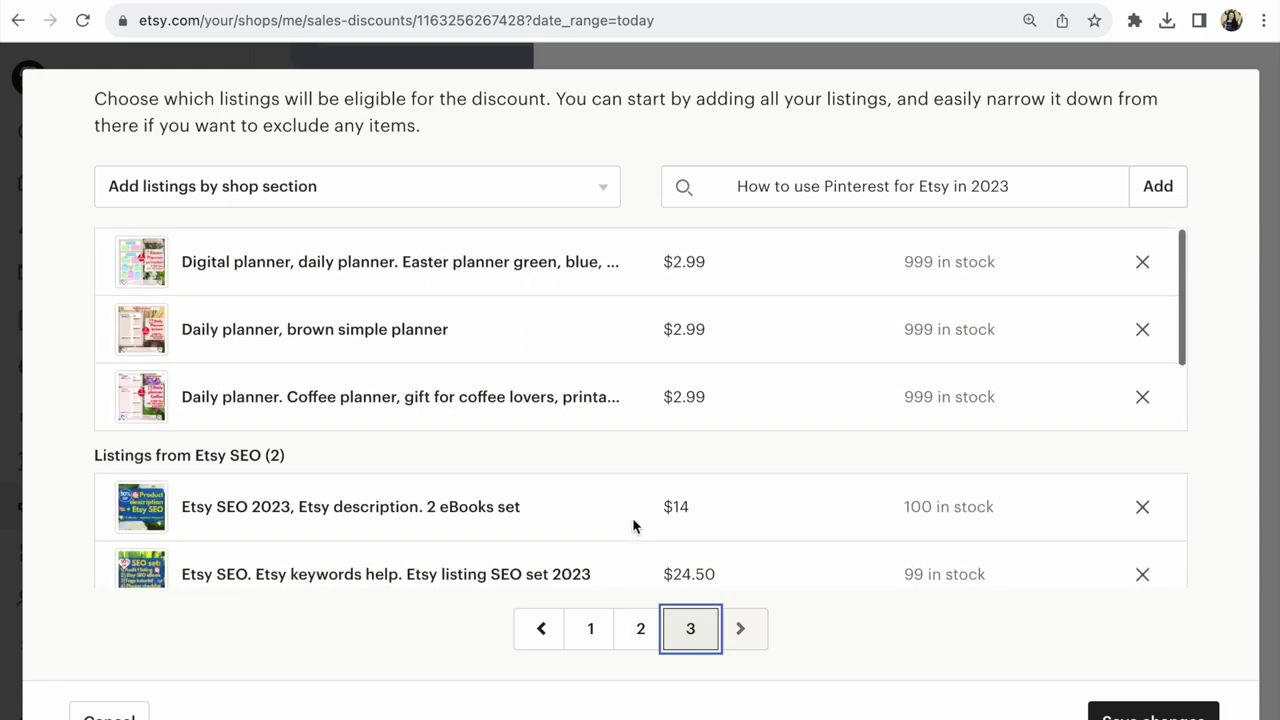
{"action": "left_click", "coordinate": [643, 636]}
{"action": "left_click", "coordinate": [591, 638]}
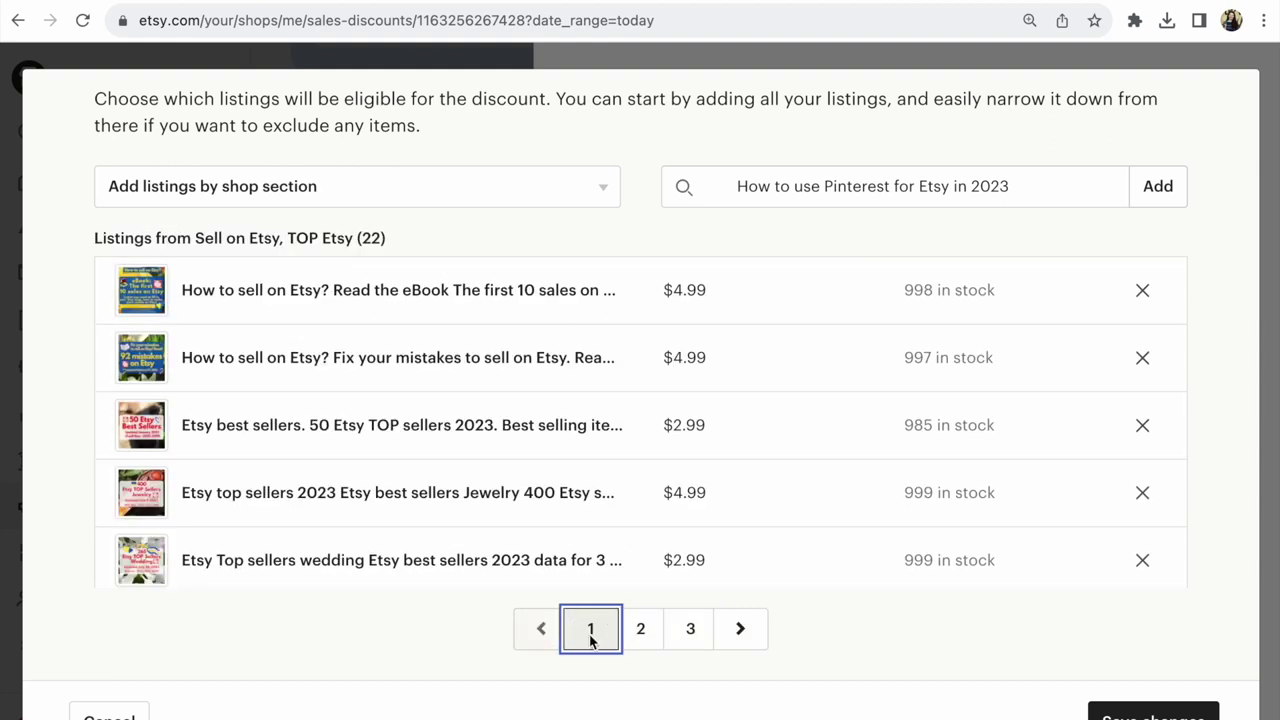
{"action": "scroll", "coordinate": [551, 443], "scroll_direction": "down", "scroll_amount": 4}
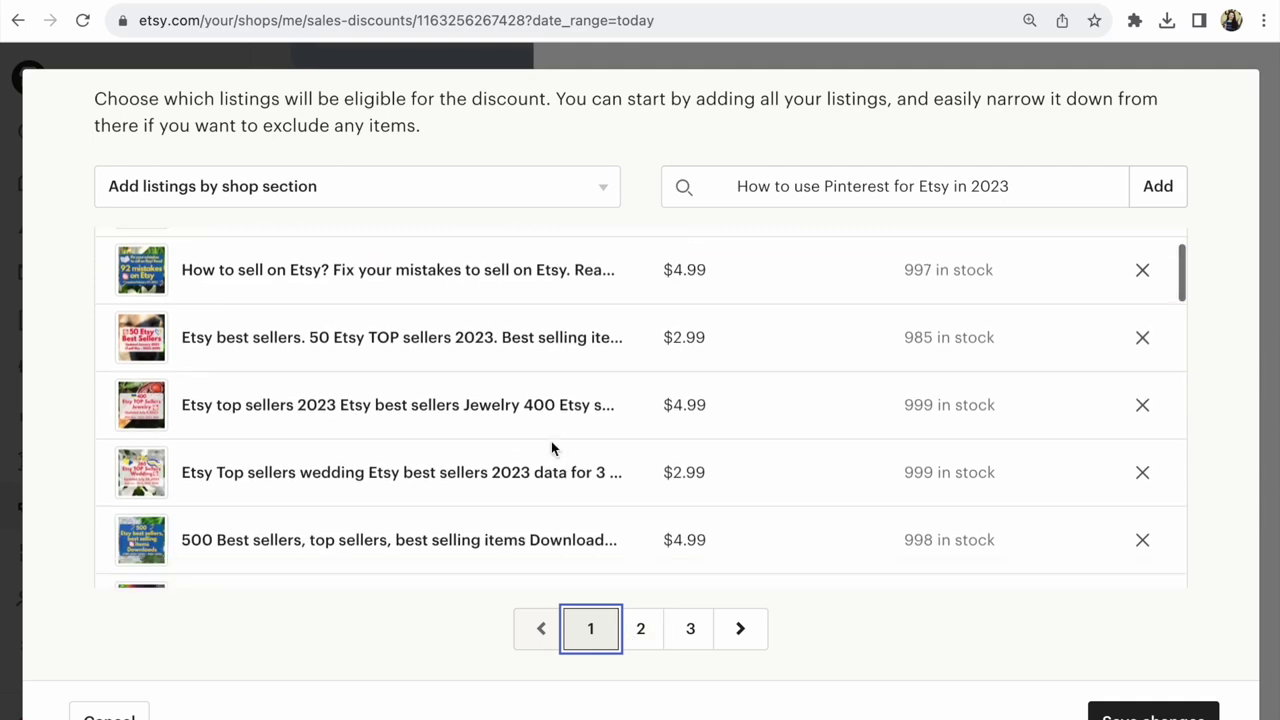
{"action": "scroll", "coordinate": [551, 447], "scroll_direction": "down", "scroll_amount": 10}
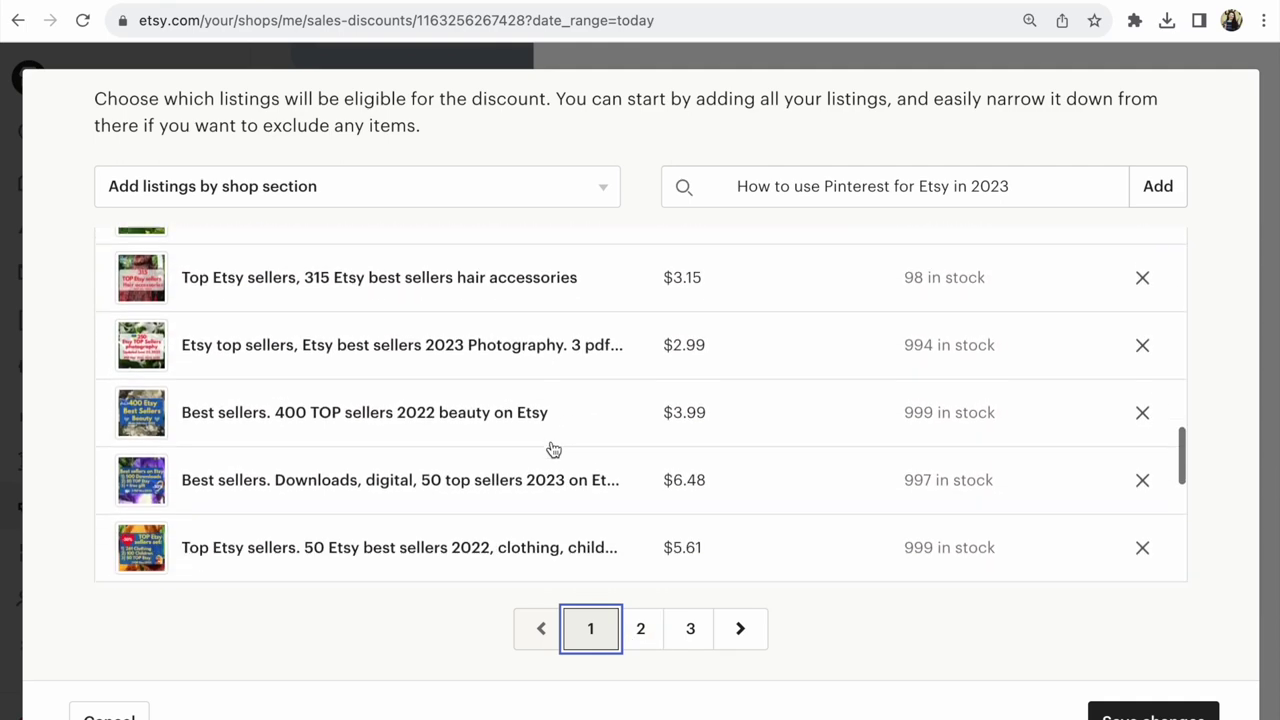
{"action": "scroll", "coordinate": [551, 449], "scroll_direction": "down", "scroll_amount": 3}
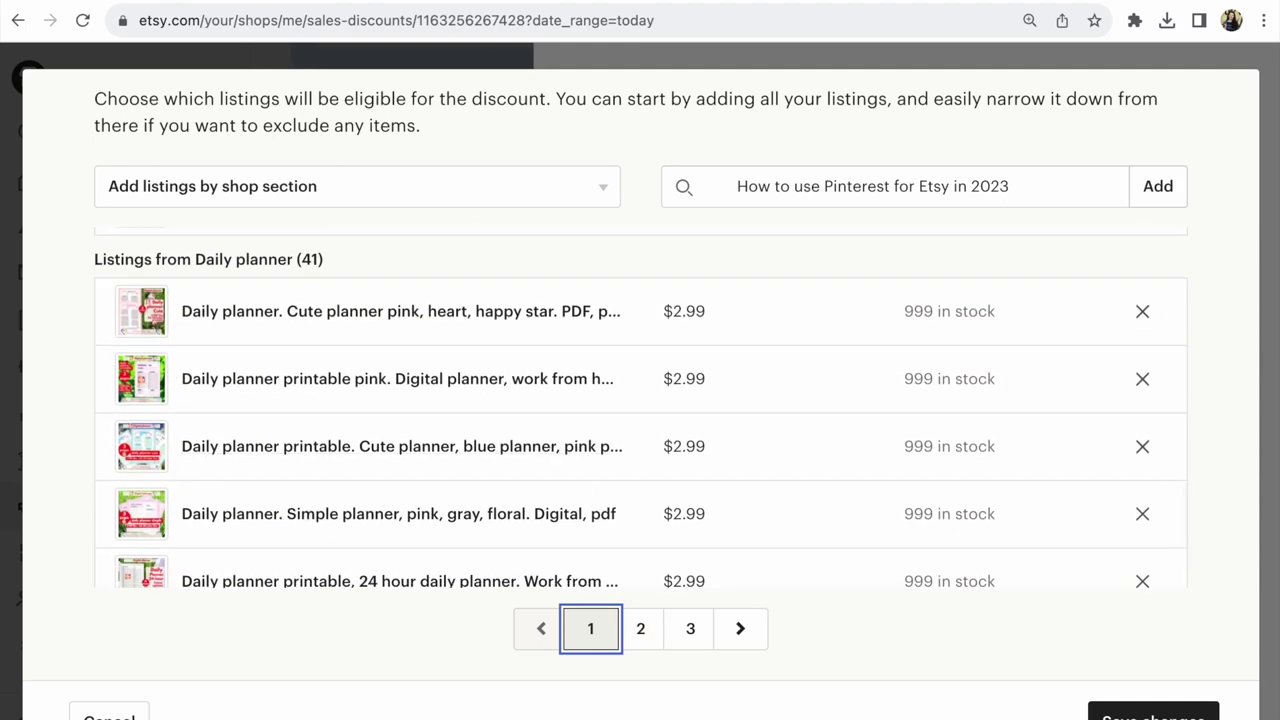
Save the changed listing selection of the sale, and close the confirmation and the SALE50AUGUST2023 details
{"action": "left_click", "coordinate": [1153, 714]}
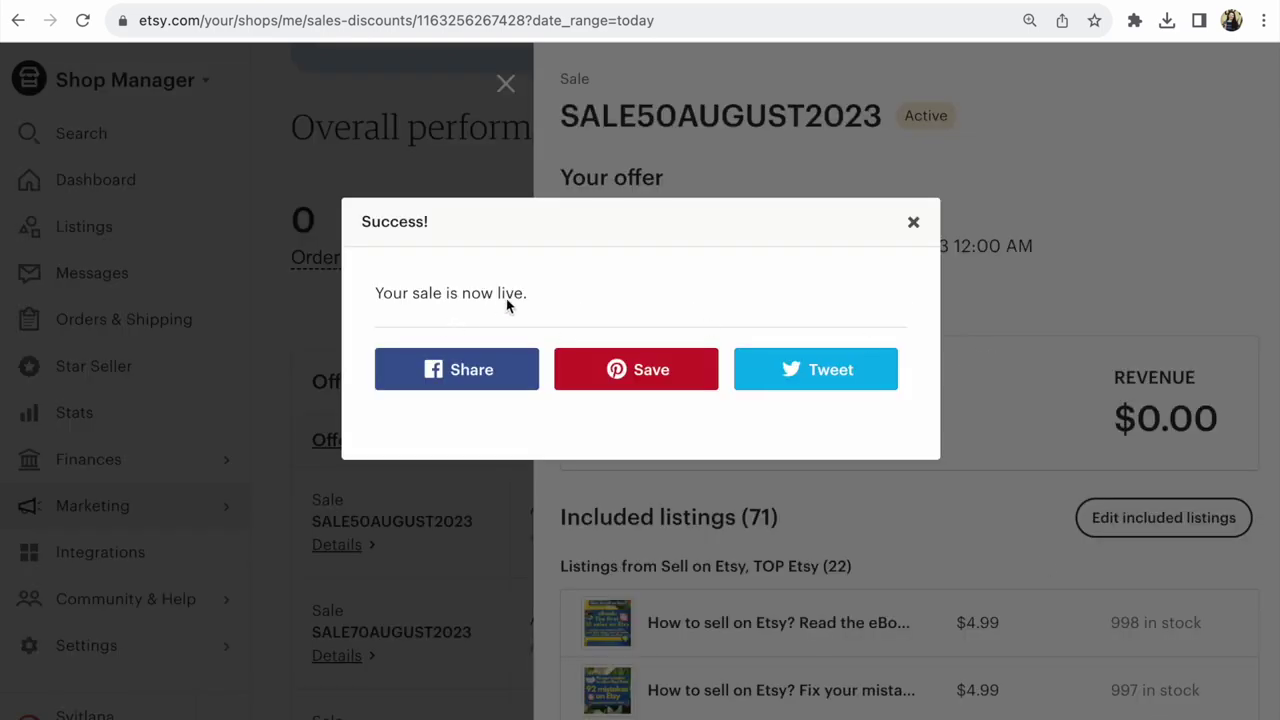
{"action": "left_click", "coordinate": [913, 222]}
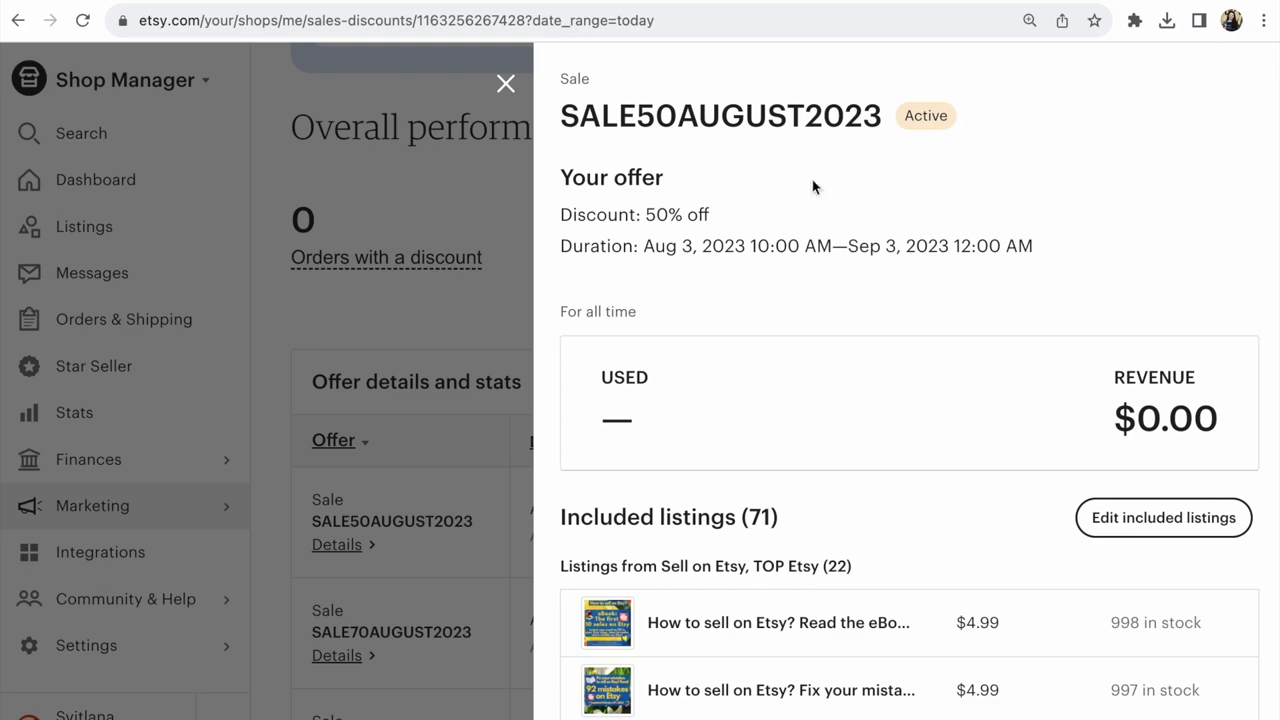
{"action": "left_click", "coordinate": [506, 84]}
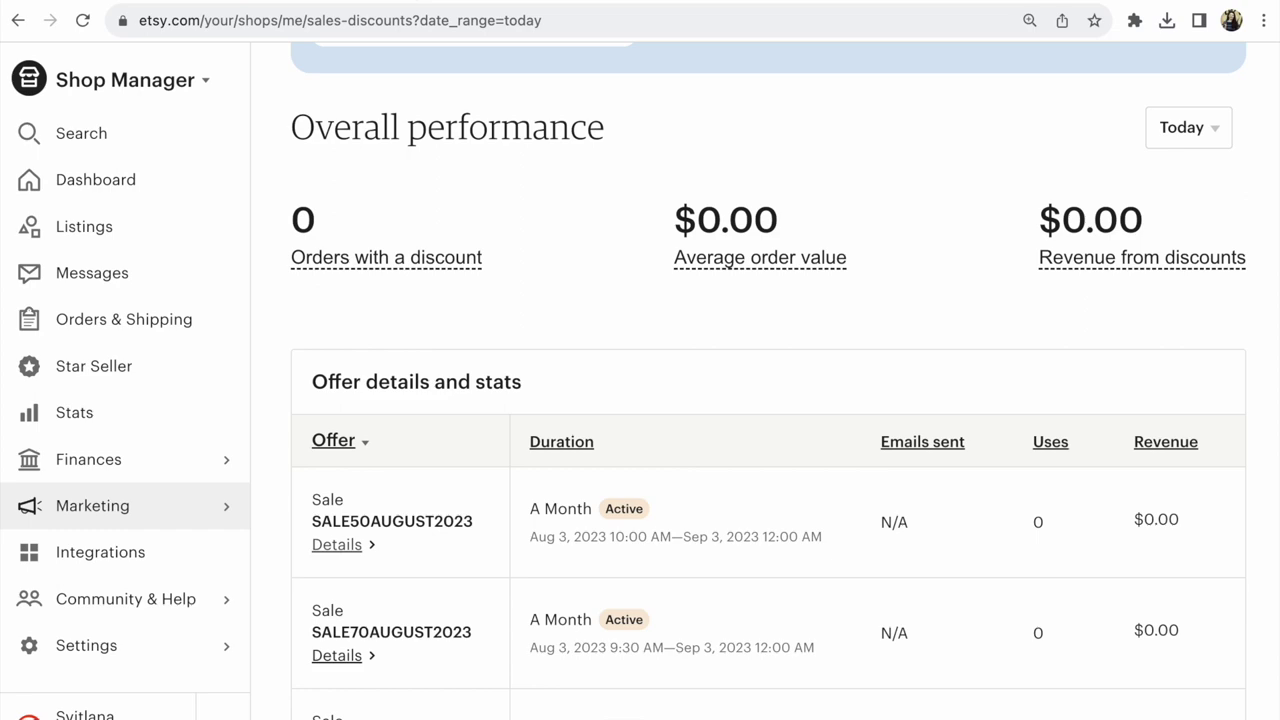
Switch to the HowToSellCrafts shop page and check the sale prices of the Daily planner listings
{"action": "left_click", "coordinate": [270, 2]}
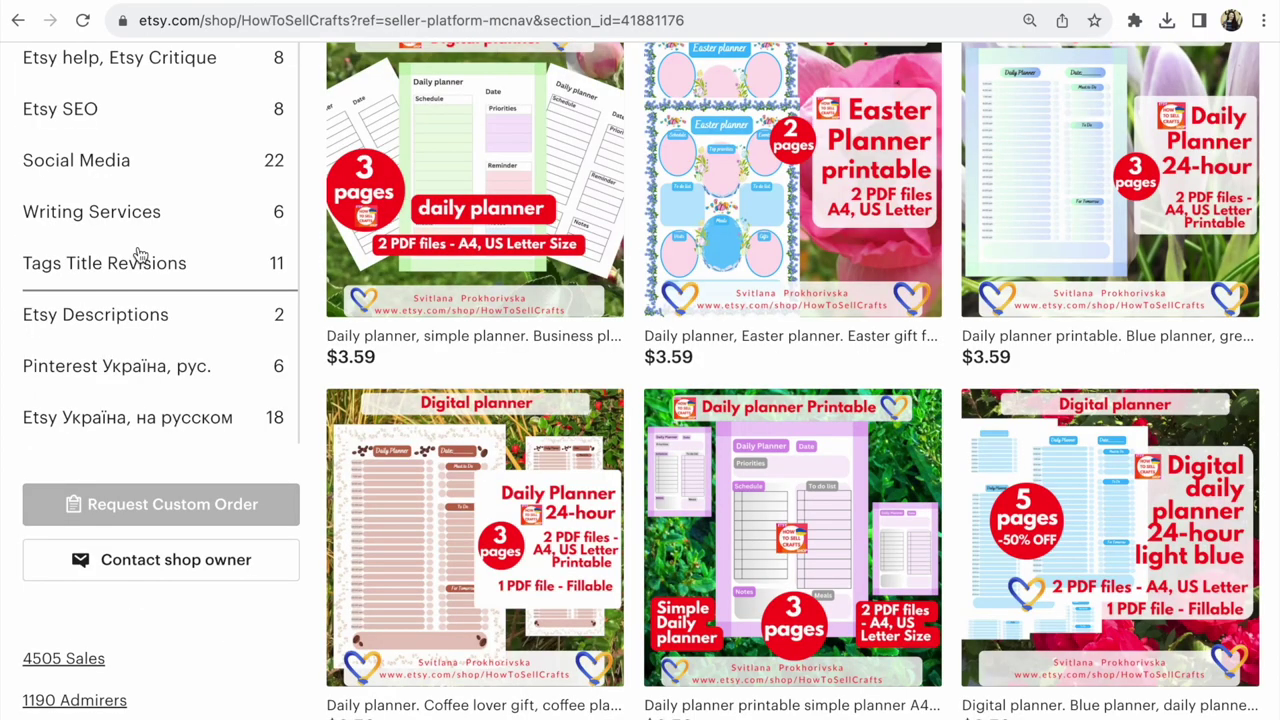
{"action": "scroll", "coordinate": [140, 255], "scroll_direction": "up", "scroll_amount": 4}
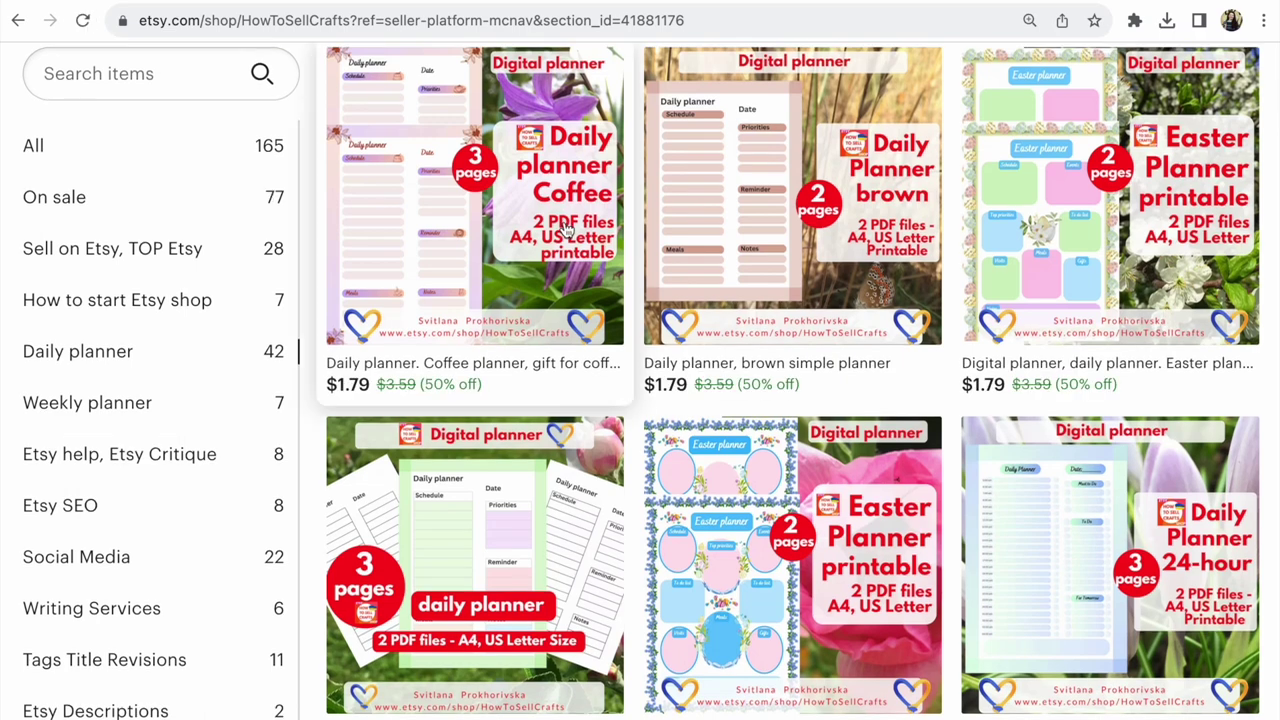
{"action": "scroll", "coordinate": [563, 228], "scroll_direction": "up", "scroll_amount": 2}
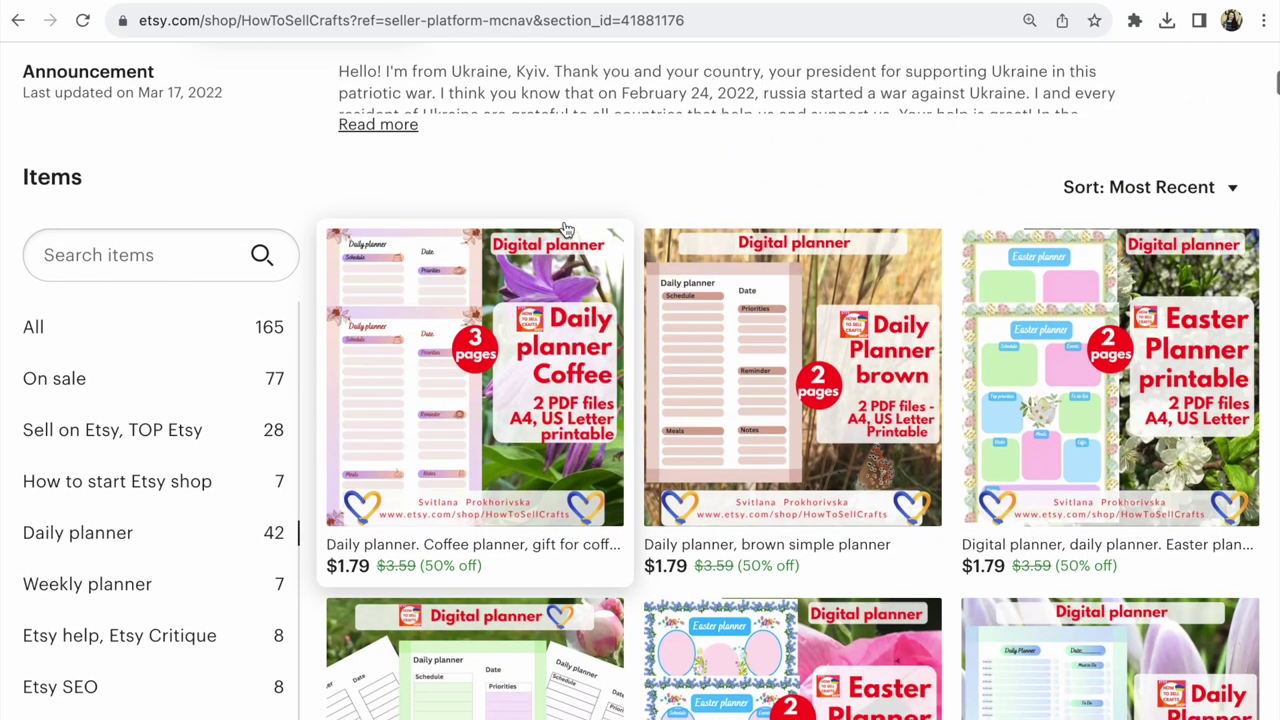
{"action": "scroll", "coordinate": [566, 229], "scroll_direction": "down", "scroll_amount": 2}
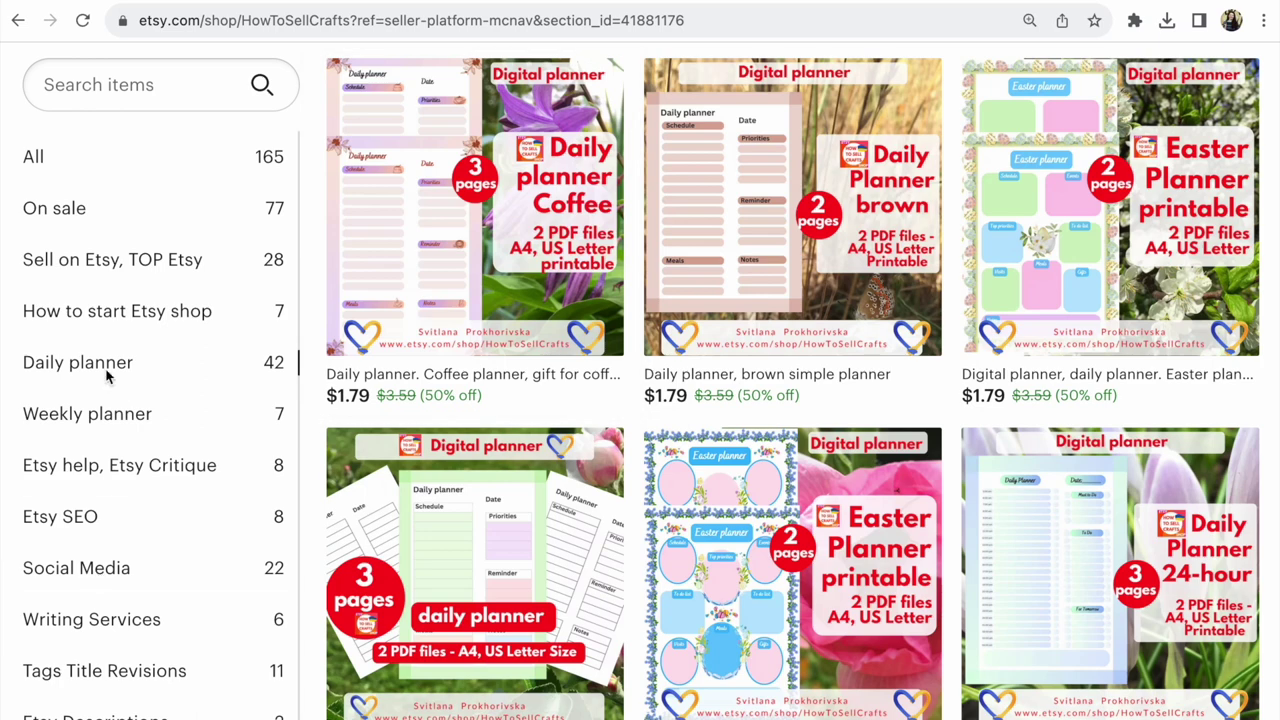
Look through the Social Media section of the shop for the sale price of "How to use Pinterest for Etsy in 2023"
{"action": "left_click", "coordinate": [80, 570]}
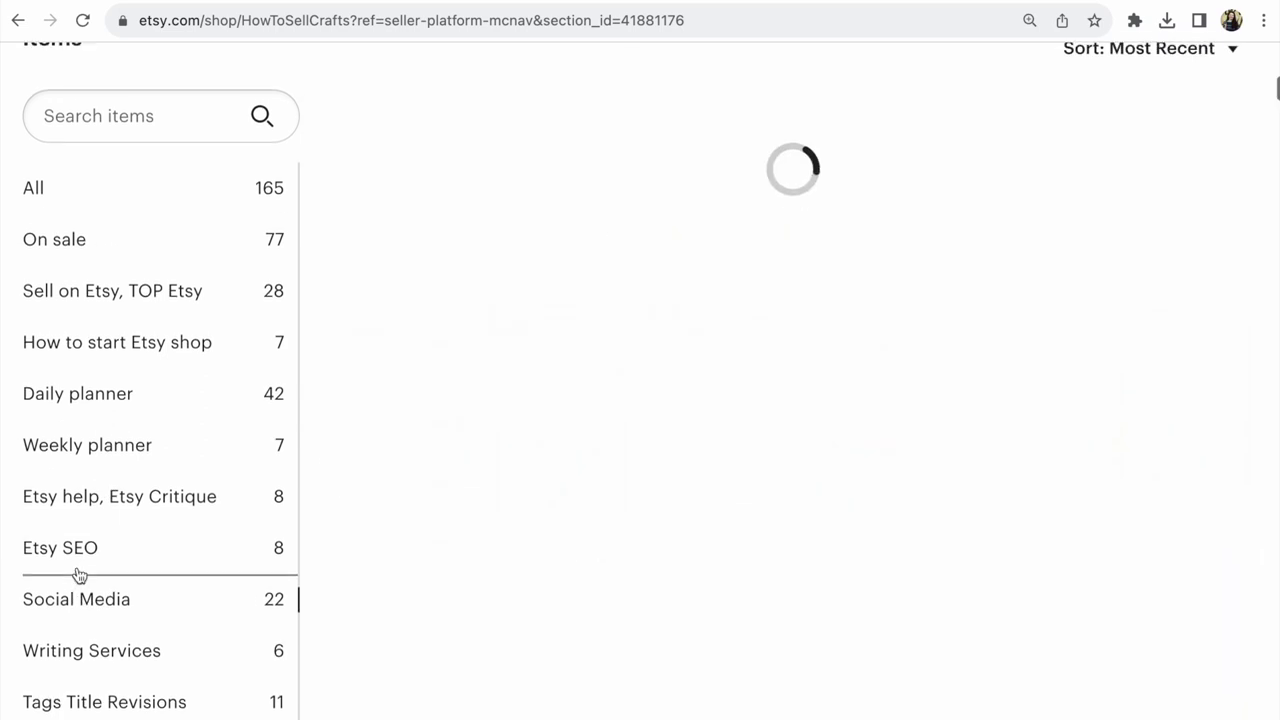
{"action": "scroll", "coordinate": [543, 434], "scroll_direction": "down", "scroll_amount": 3}
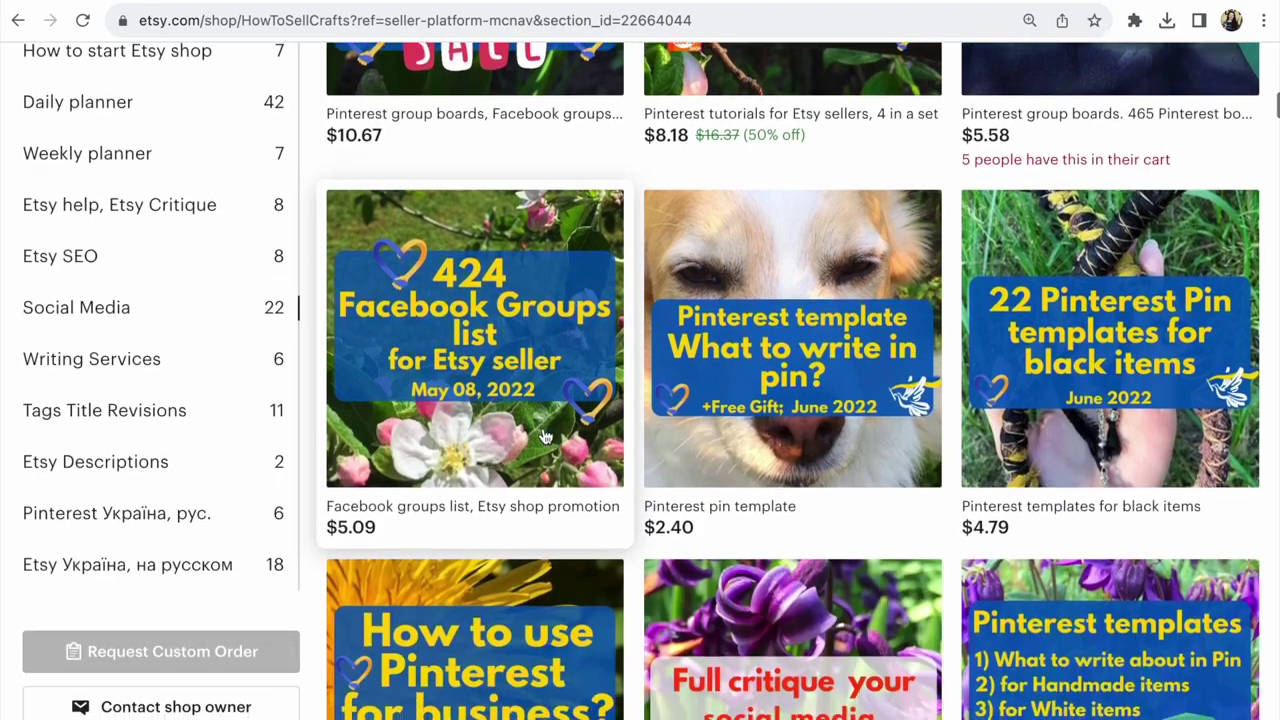
{"action": "scroll", "coordinate": [543, 434], "scroll_direction": "down", "scroll_amount": 8}
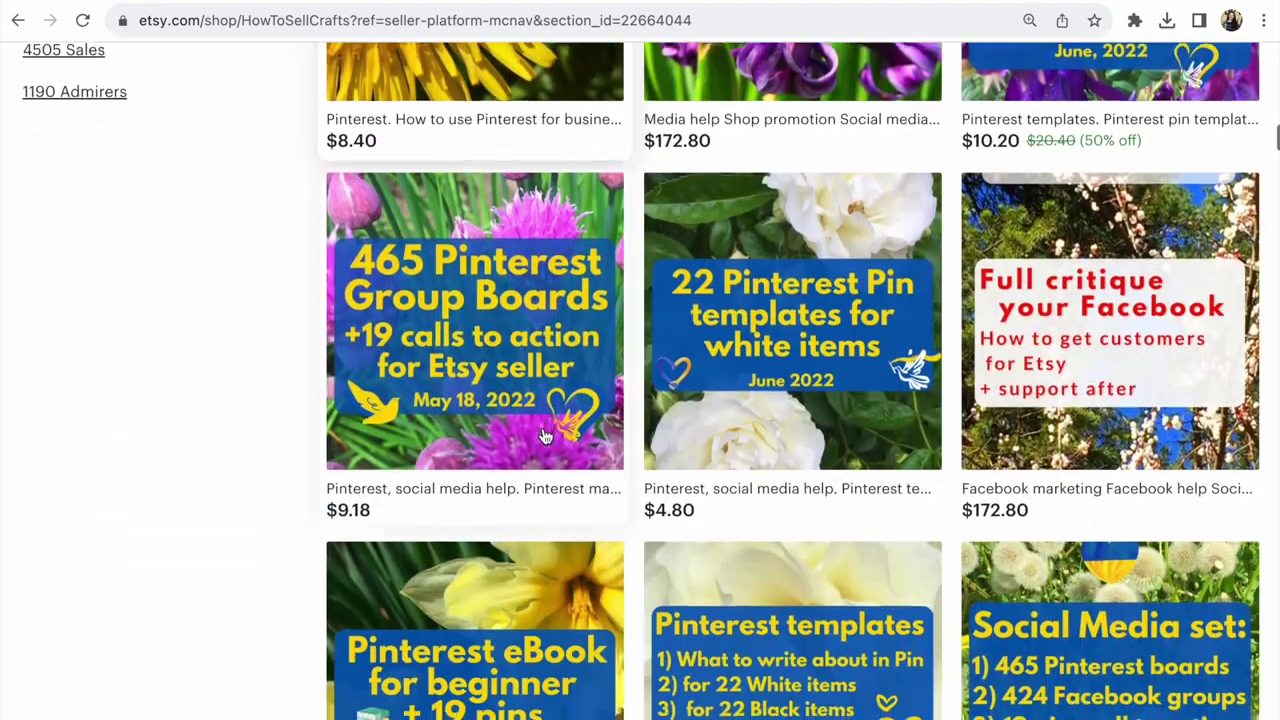
{"action": "scroll", "coordinate": [543, 434], "scroll_direction": "down", "scroll_amount": 6}
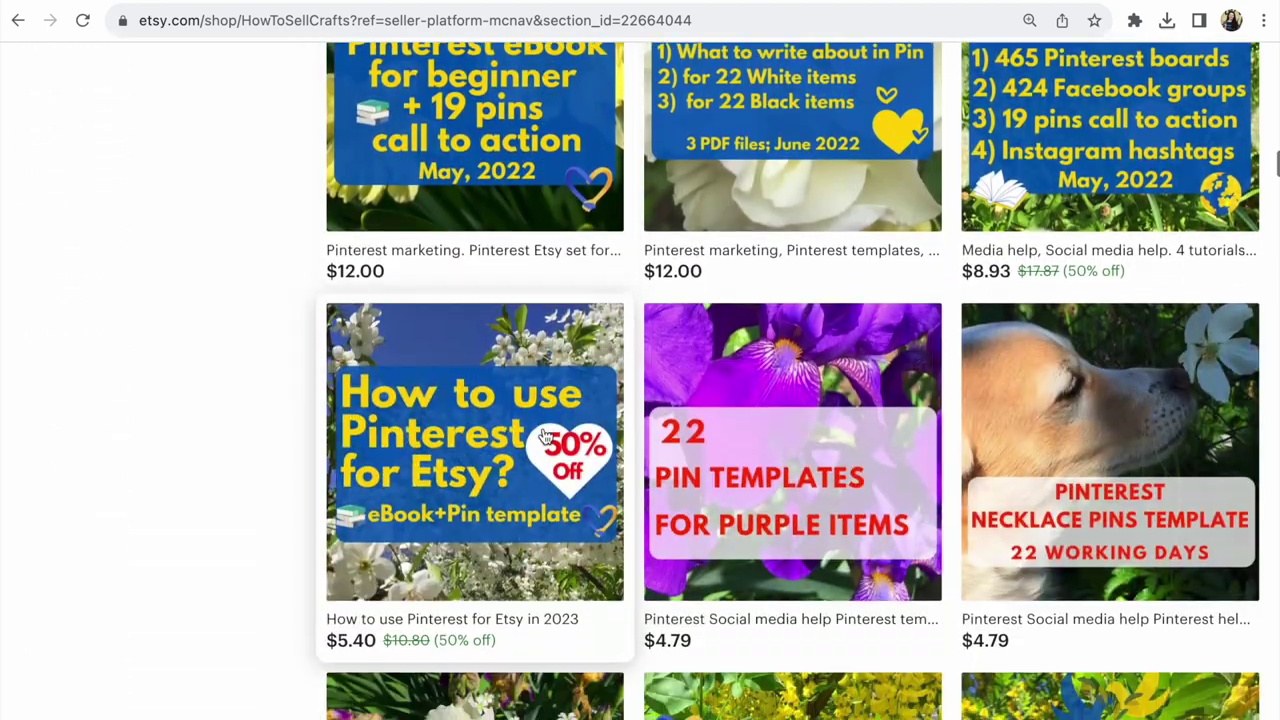
{"action": "scroll", "coordinate": [543, 434], "scroll_direction": "down", "scroll_amount": 1}
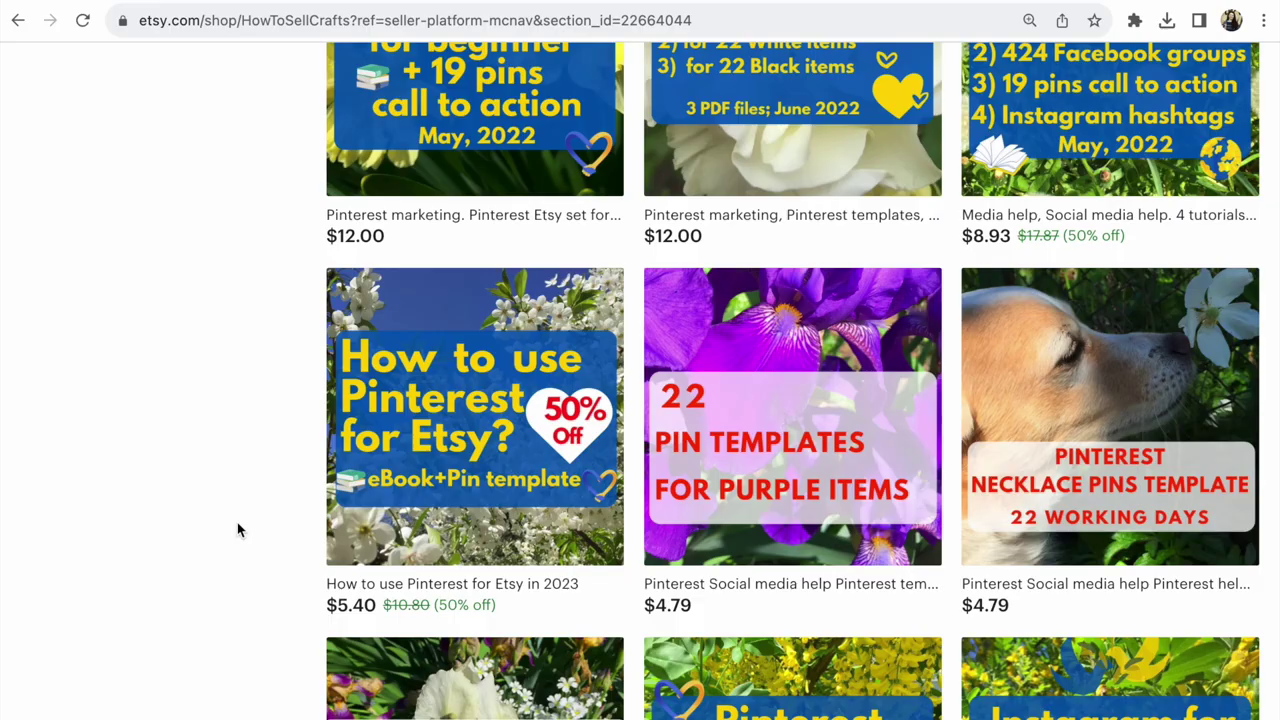
{"action": "scroll", "coordinate": [237, 523], "scroll_direction": "up", "scroll_amount": 15}
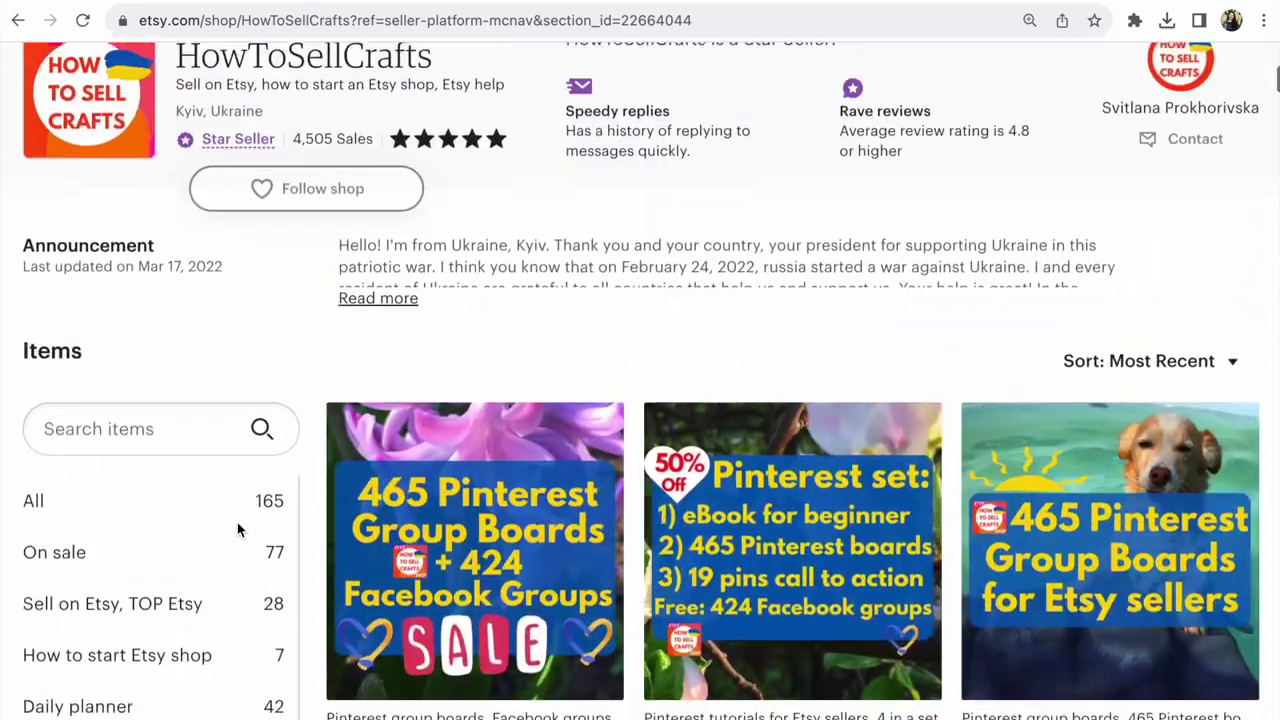
{"action": "scroll", "coordinate": [237, 522], "scroll_direction": "up", "scroll_amount": 3}
{"action": "scroll", "coordinate": [237, 528], "scroll_direction": "down", "scroll_amount": 2}
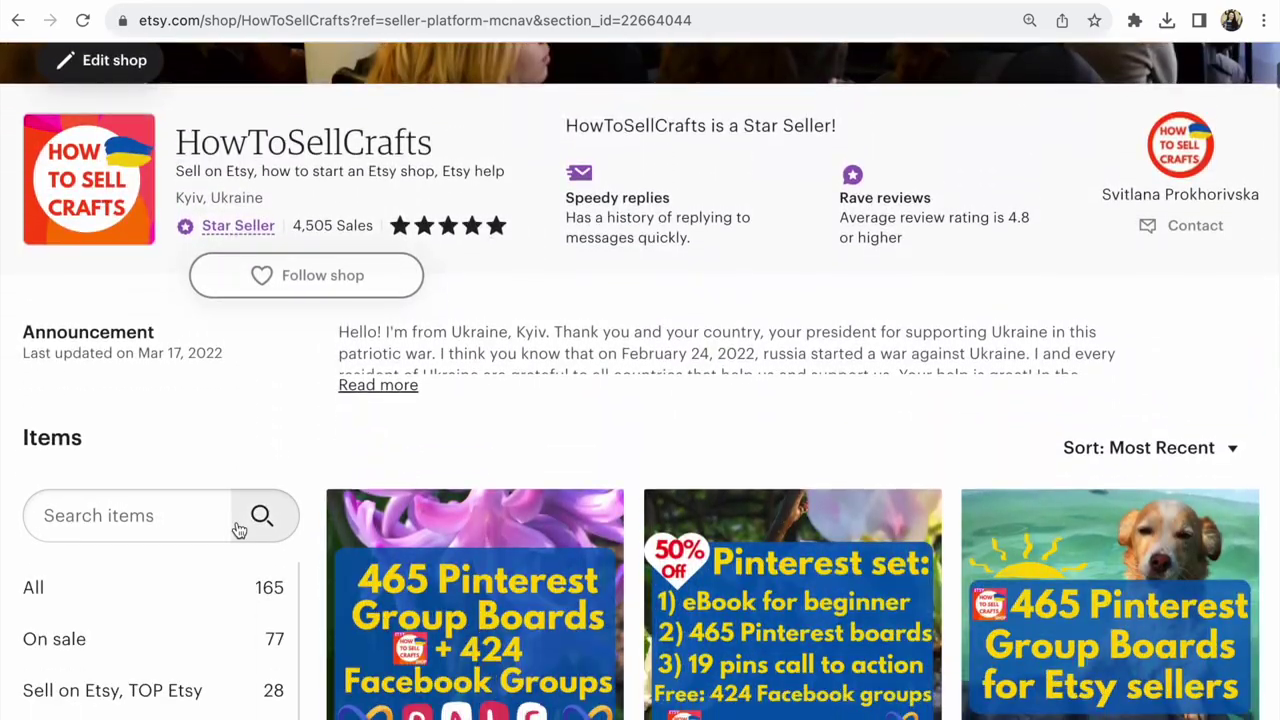
{"action": "scroll", "coordinate": [237, 528], "scroll_direction": "down", "scroll_amount": 1}
{"action": "scroll", "coordinate": [239, 530], "scroll_direction": "up", "scroll_amount": 1}
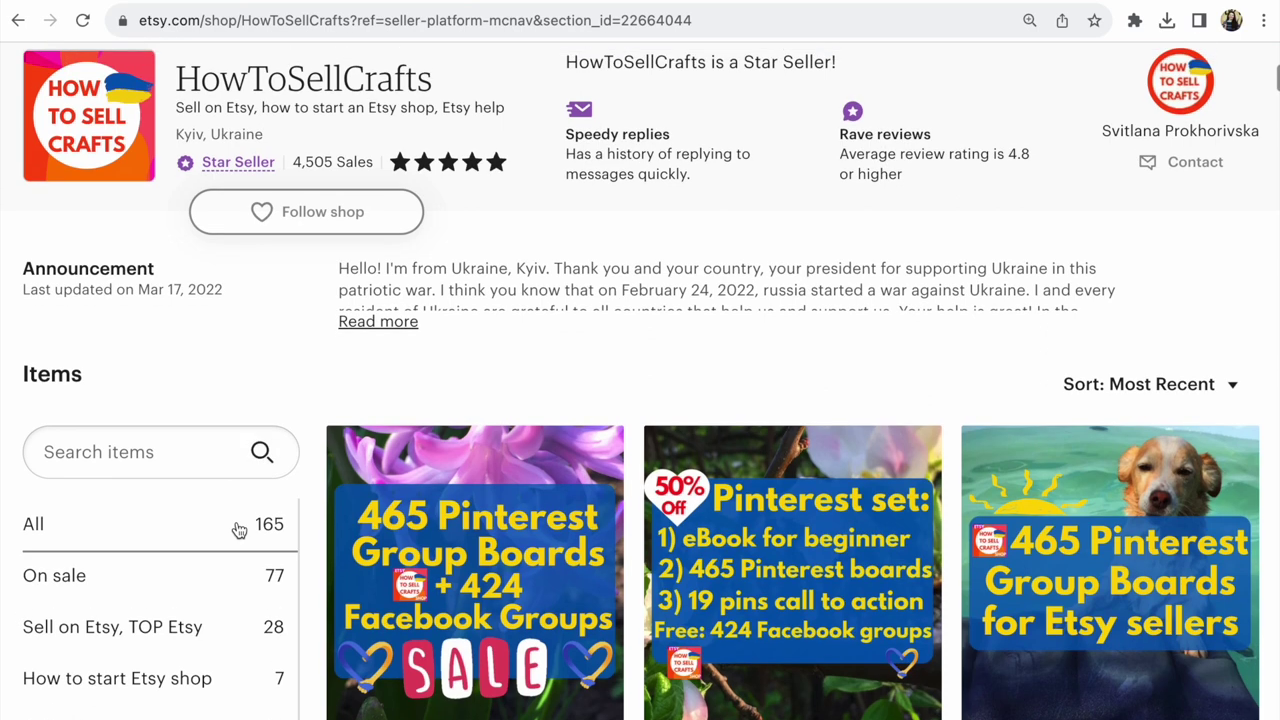